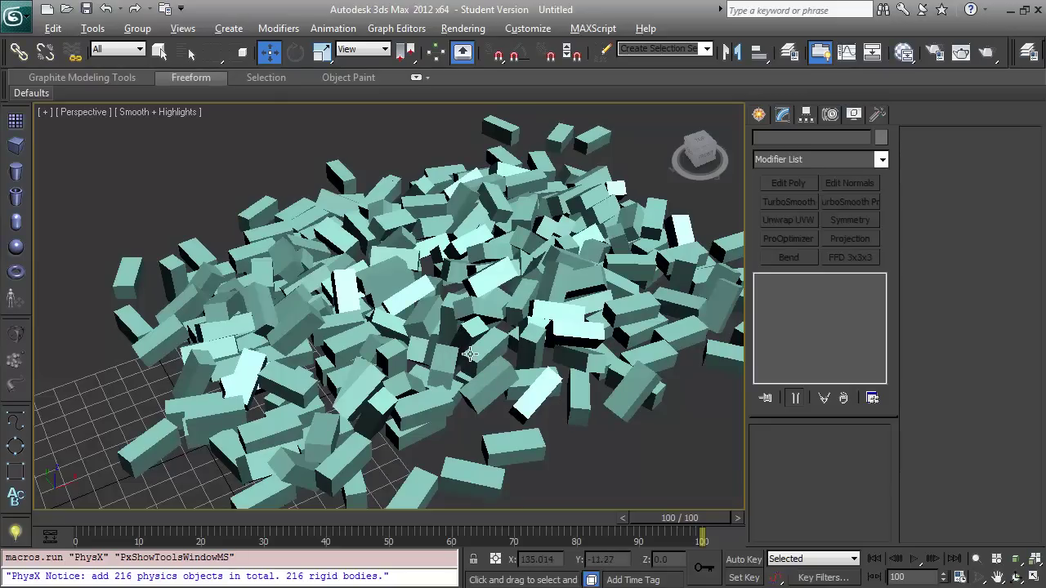
middle_click_drag(457, 347, 559, 359, "alt")
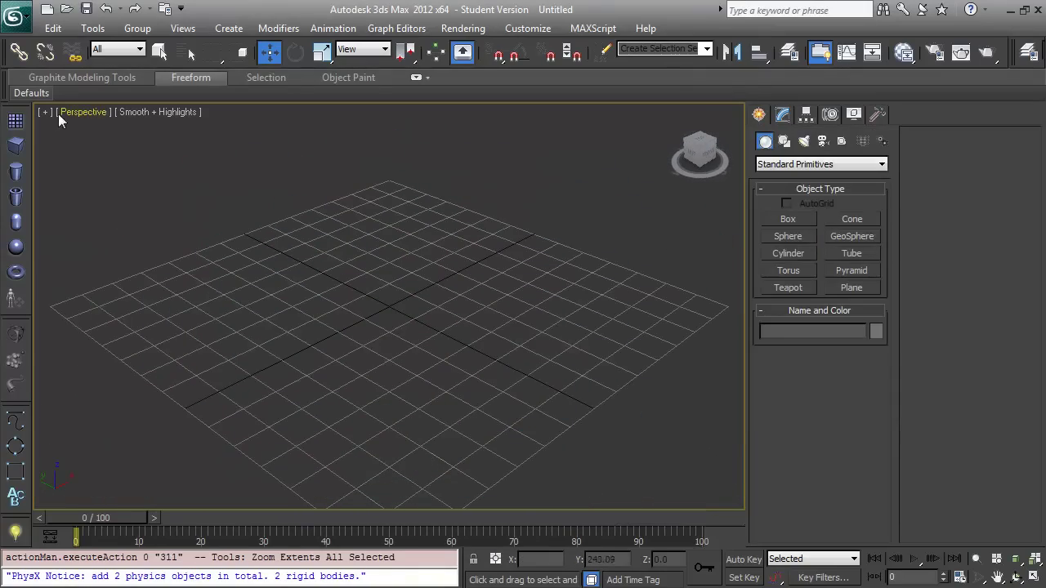
- Create a ground plane about 177 long and 172 wide and centre it at X 0, Y 0
left_click(847, 289)
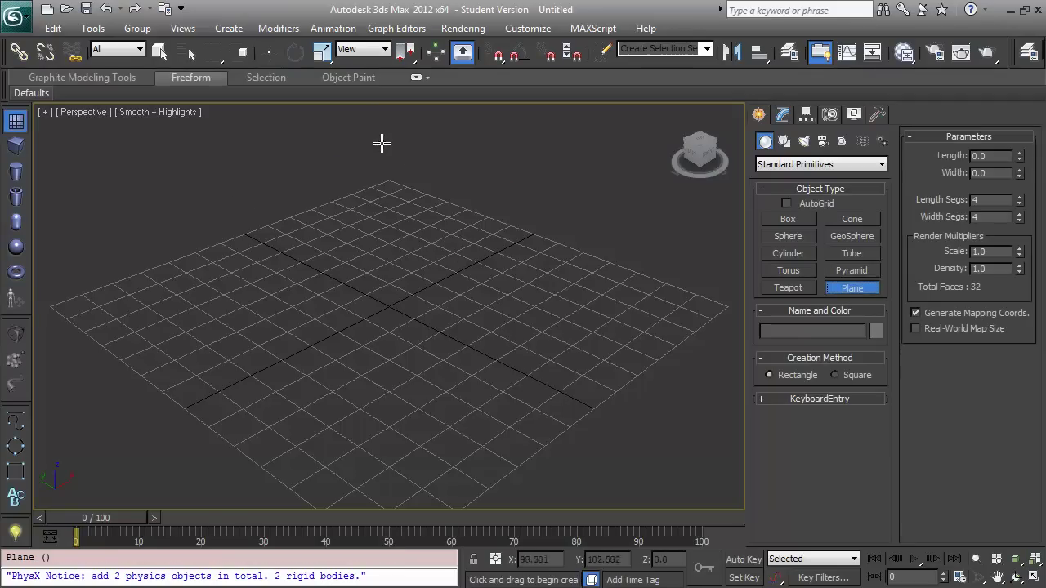
left_click_drag(381, 142, 394, 583)
key("w")
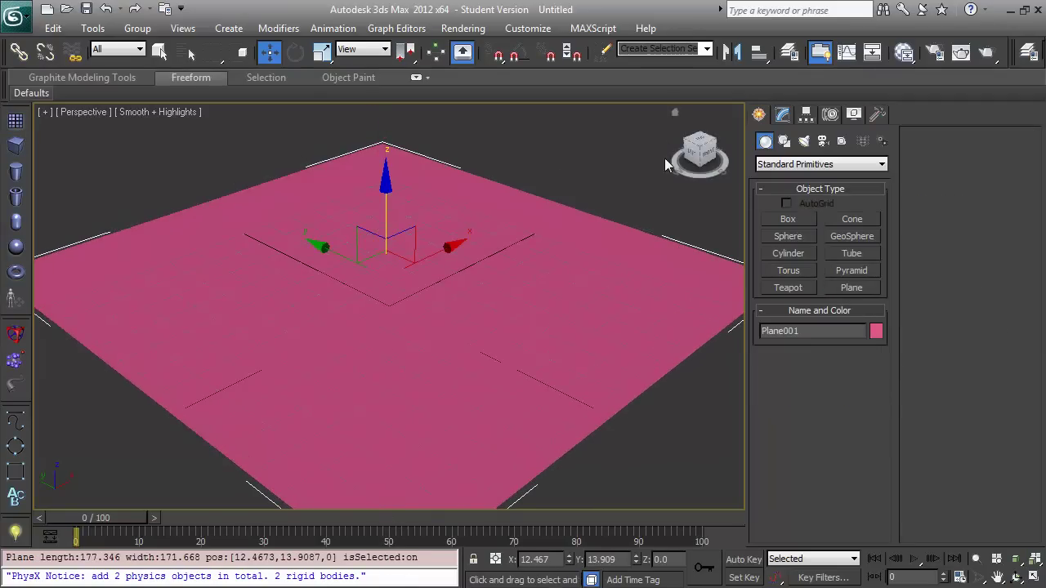
right_click(570, 561)
right_click(636, 562)
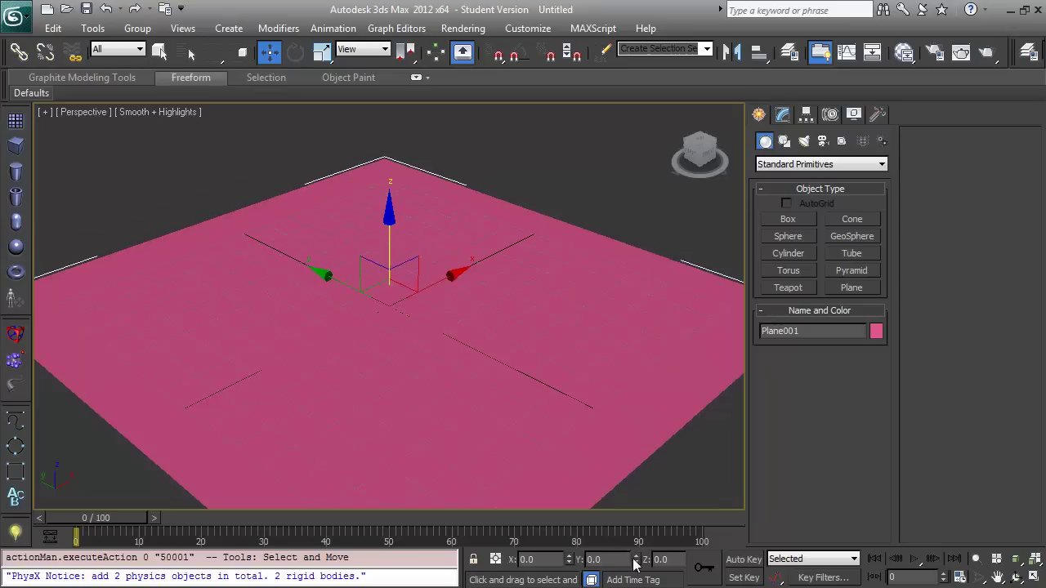
- Create a box about 27 long, 18 wide and 8 high just outside the plane's edge
left_click(782, 219)
left_click_drag(602, 196, 639, 230)
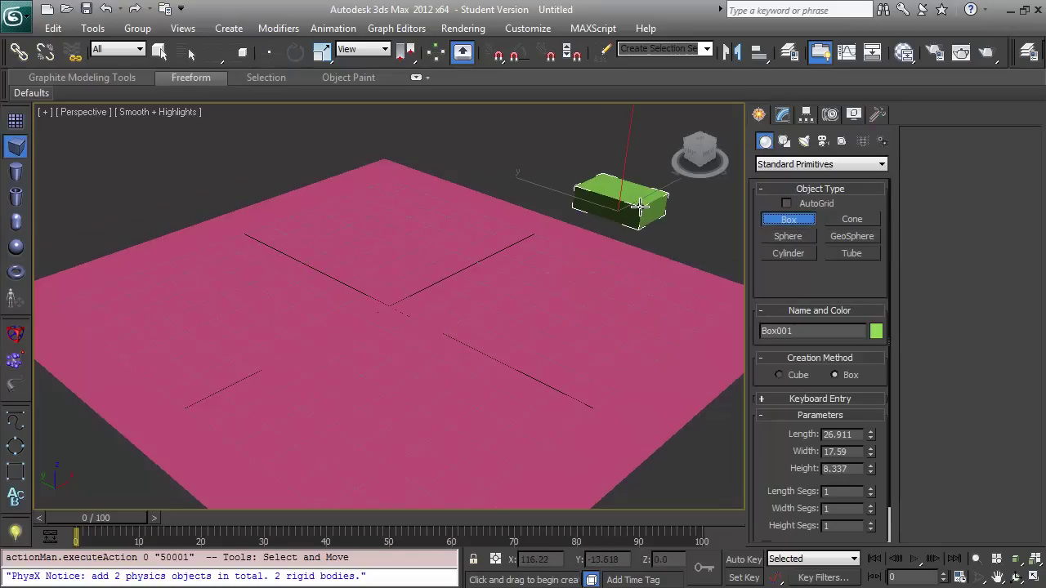
left_click(642, 210)
key("w")
left_click(783, 114)
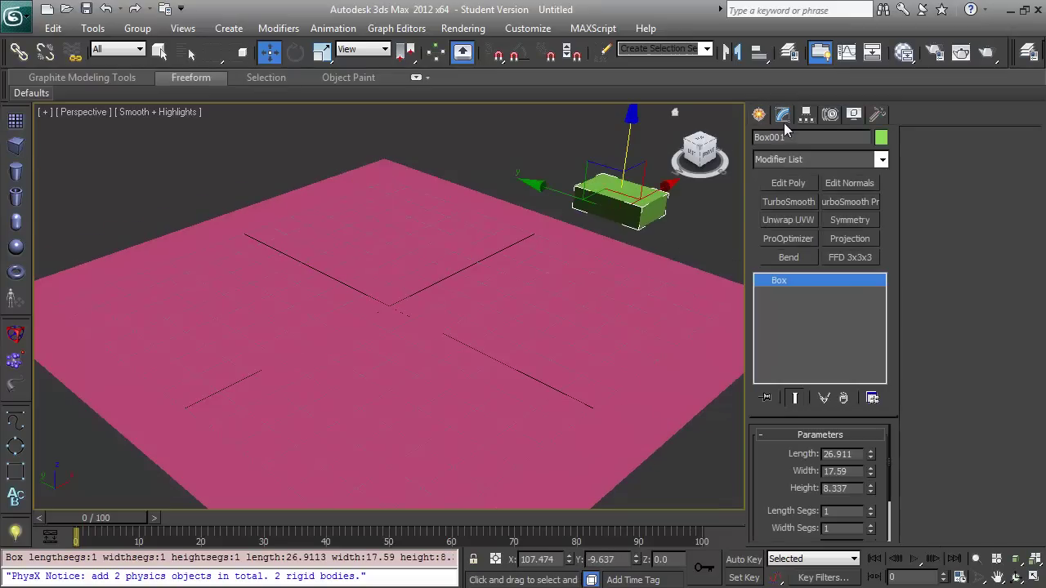
- Turn the box into a Scatter compound object with the plane picked as an instanced distribution object
left_click(760, 114)
left_click(817, 165)
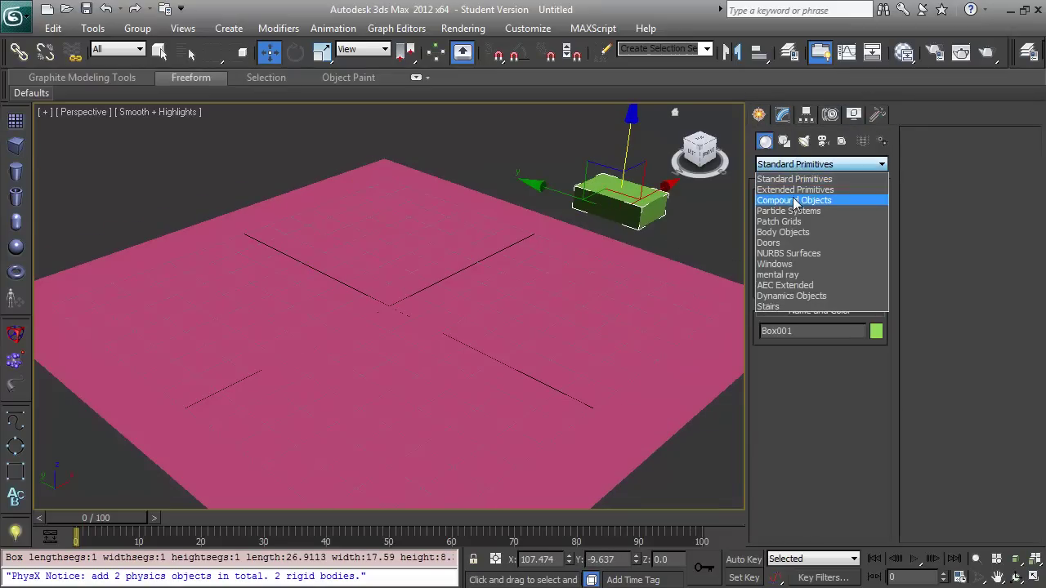
left_click(795, 200)
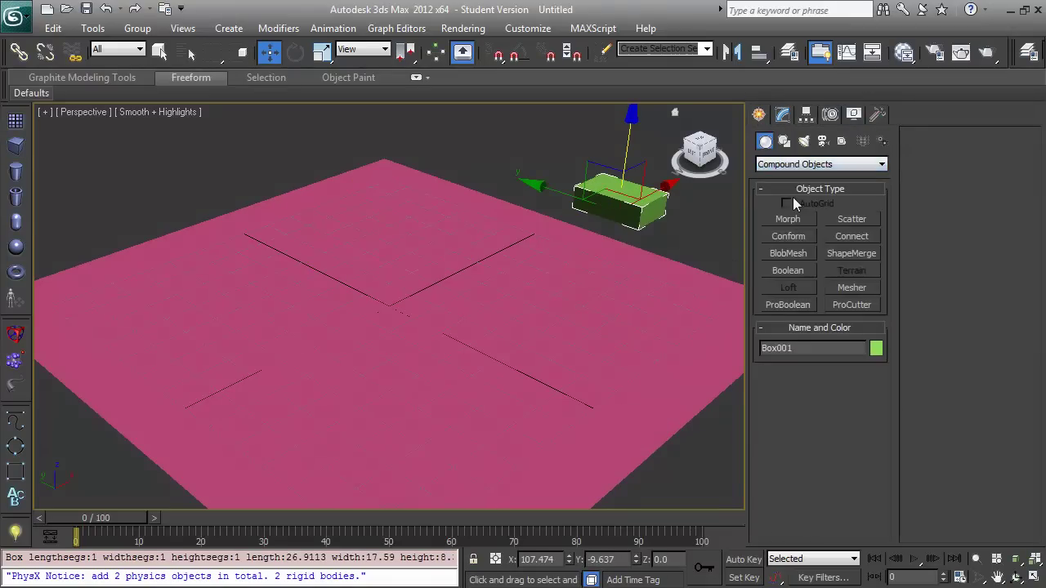
left_click(848, 218)
left_click(834, 412)
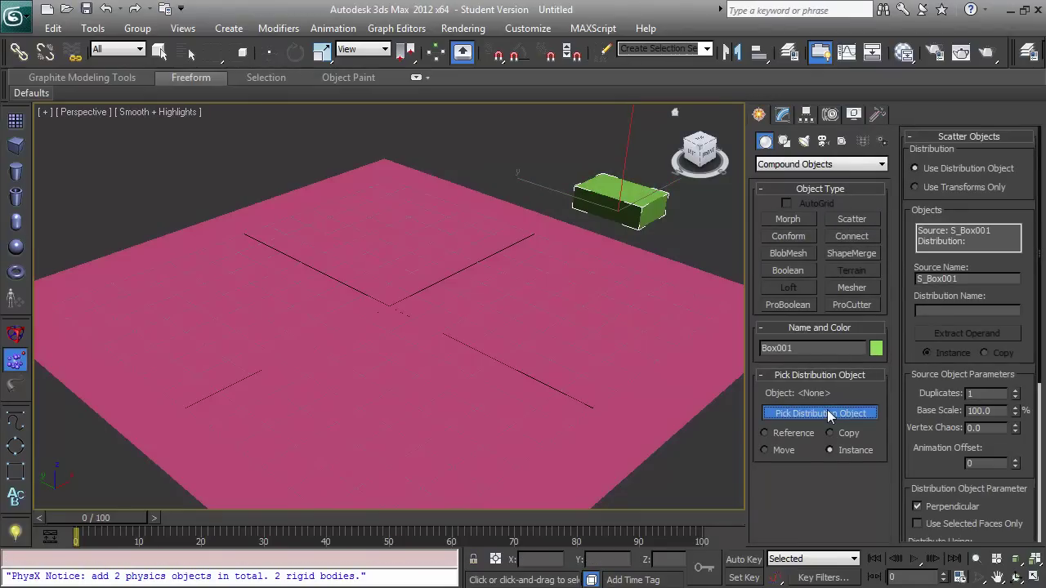
left_click(406, 319)
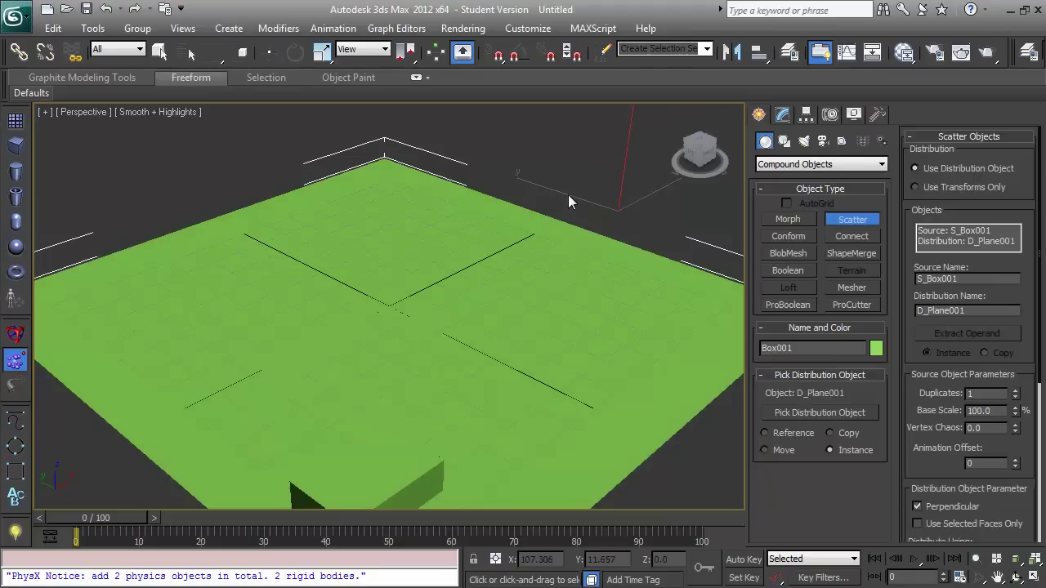
key("w")
- Set the scatter object's number of duplicates to 50
left_click(785, 119)
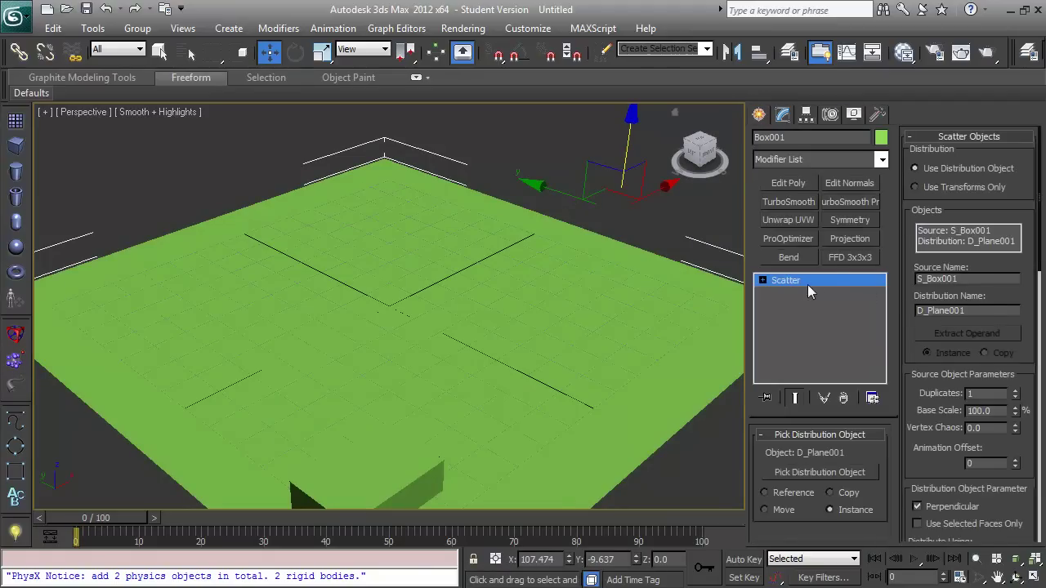
mouse_move(1027, 255)
left_mouse_down()
mouse_move(1023, 191)
mouse_move(1018, 258)
left_mouse_up()
left_click(982, 394)
type("50")
key("Return")
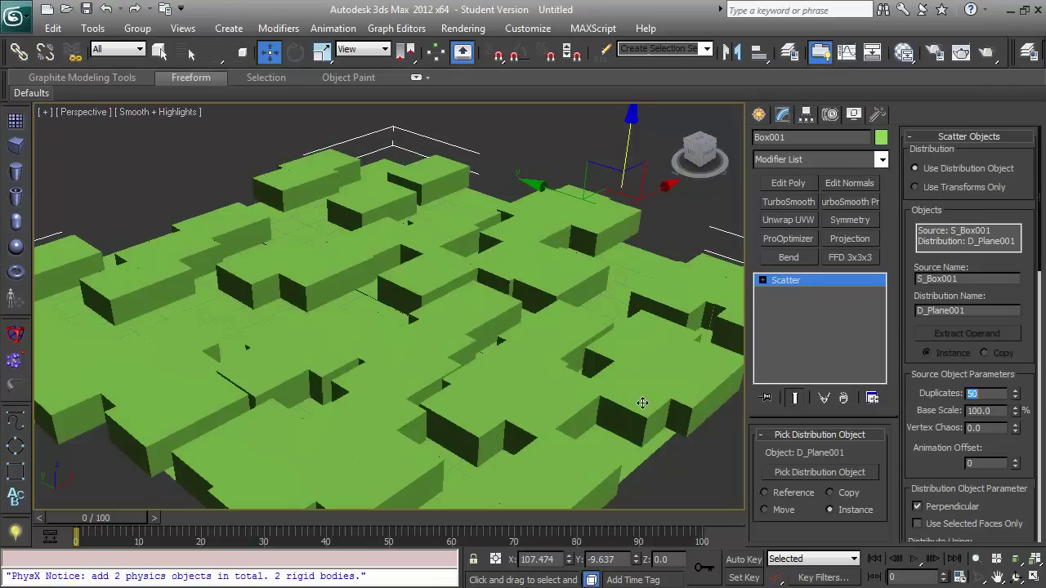
- Set the scatter's rotation transforms to 30 degrees on X, Y and Z
scroll(1022, 396, "down", 5)
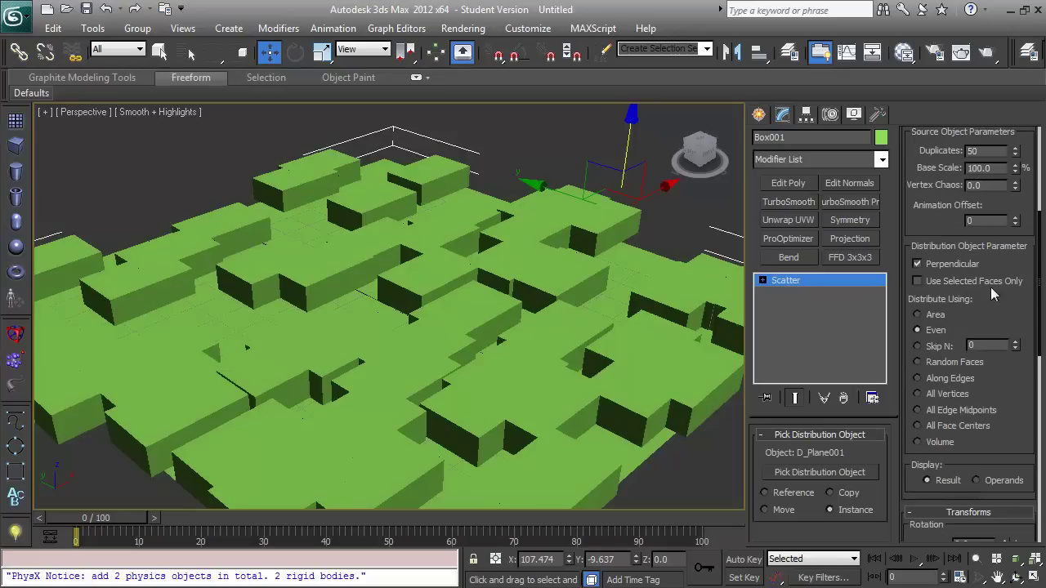
scroll(997, 194, "down", 4)
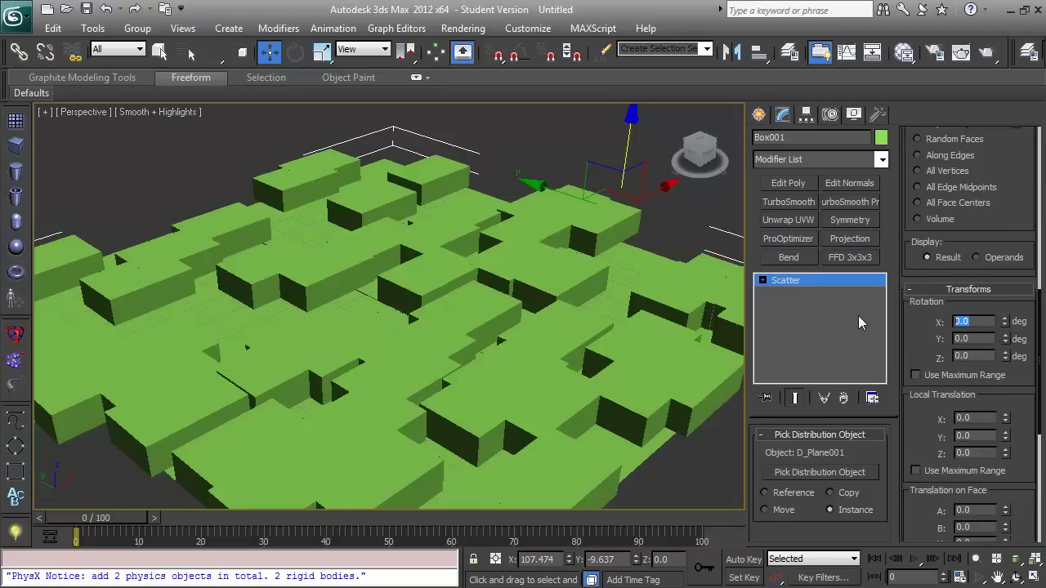
type("30")
key("Tab")
type("30")
key("Tab")
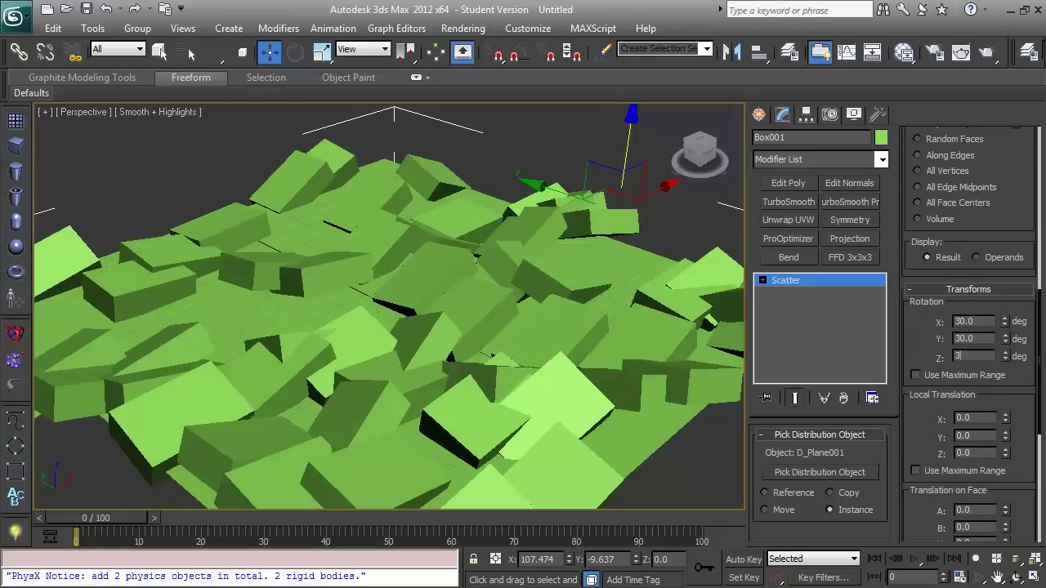
type("30")
key("Return")
- Examine from several angles how the scattered boxes sit on the plane and whether they intersect each other
middle_click_drag(469, 295, 320, 490, "alt")
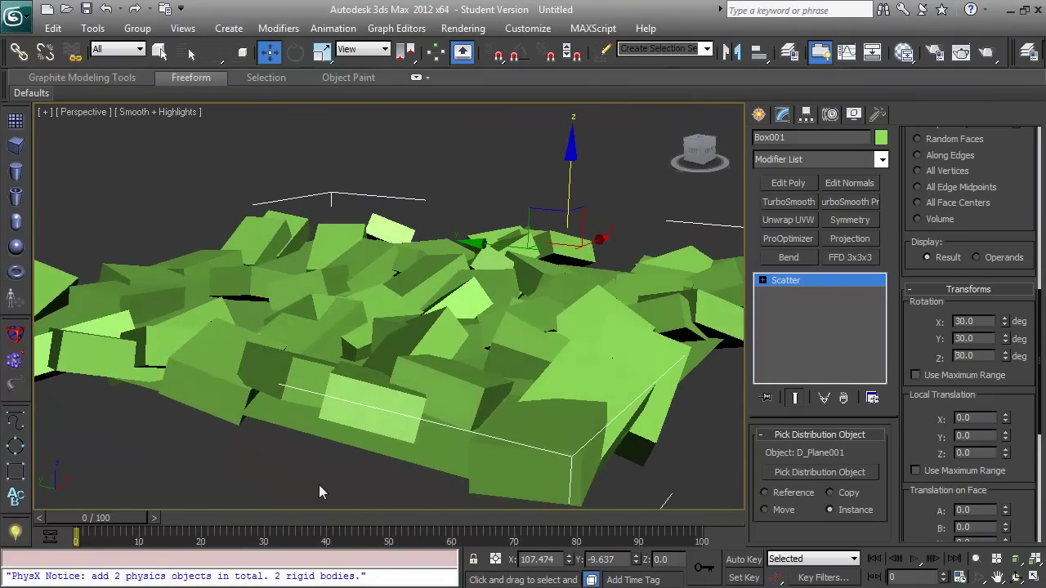
middle_click_drag(405, 384, 425, 395, "alt")
scroll(425, 395, "up", 4)
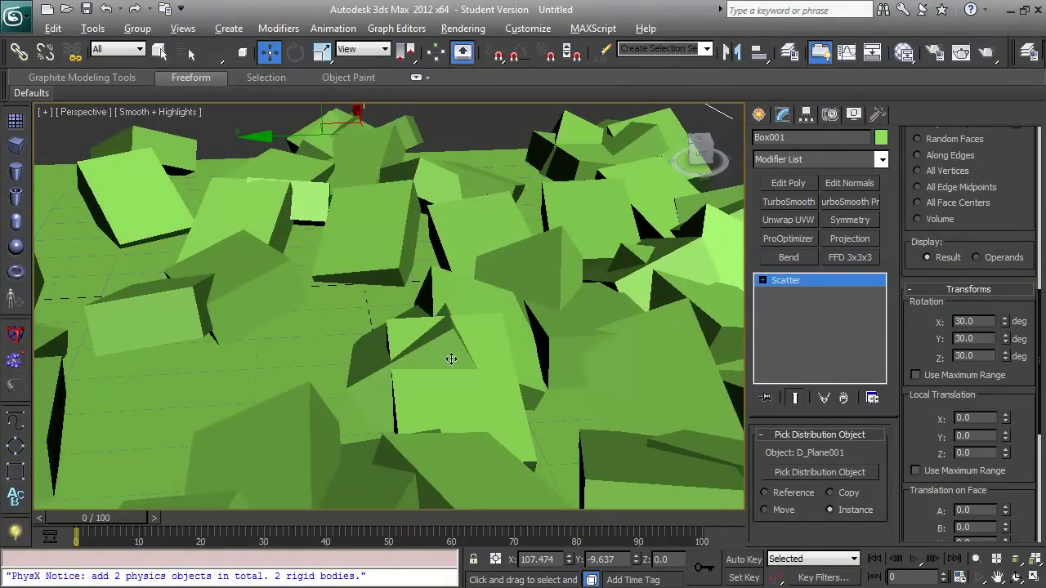
middle_click_drag(450, 357, 412, 406, "alt")
scroll(234, 373, "down", 4)
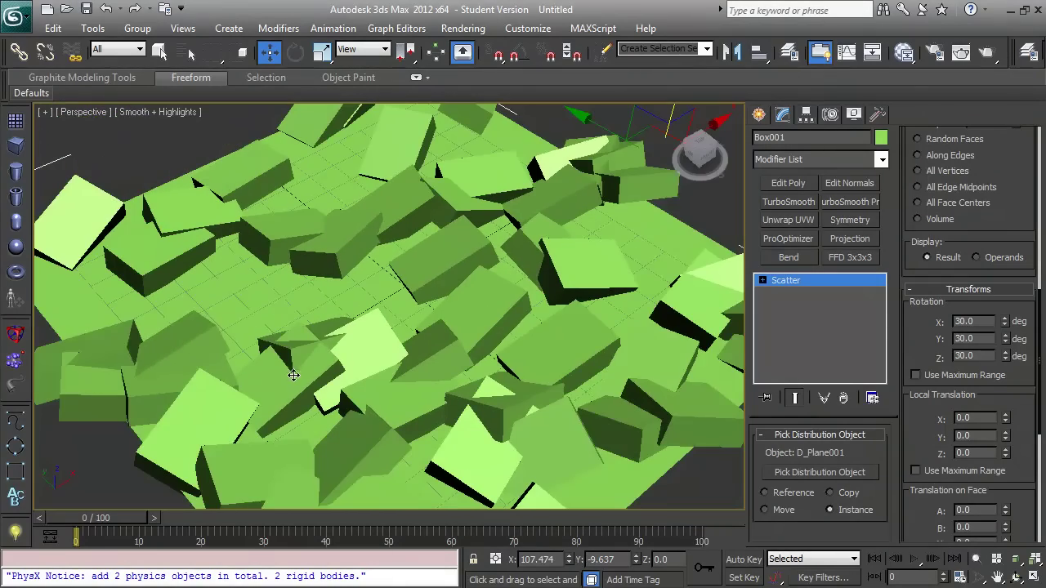
scroll(384, 310, "down", 5)
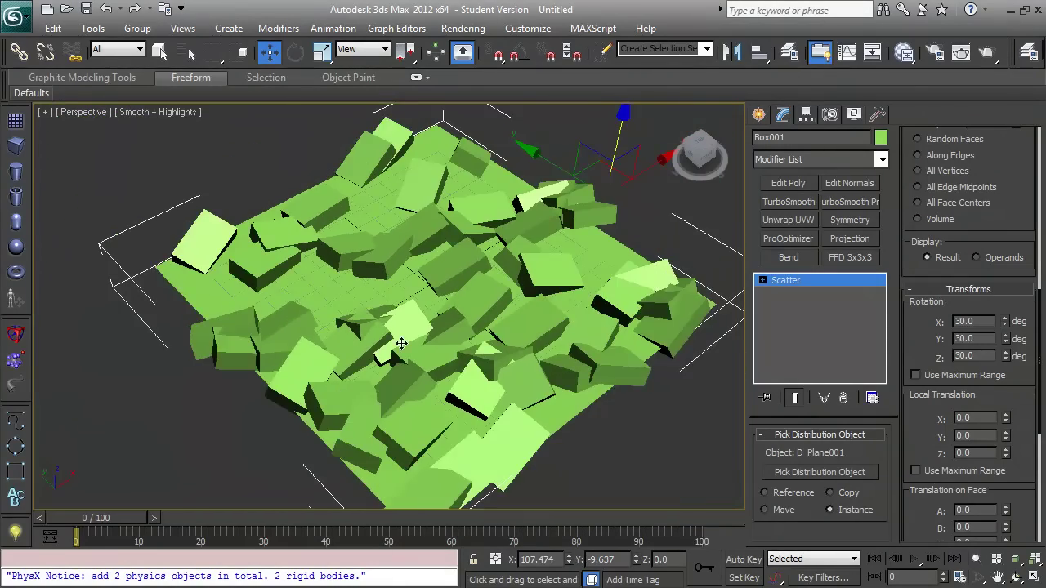
middle_click_drag(402, 344, 309, 337, "alt")
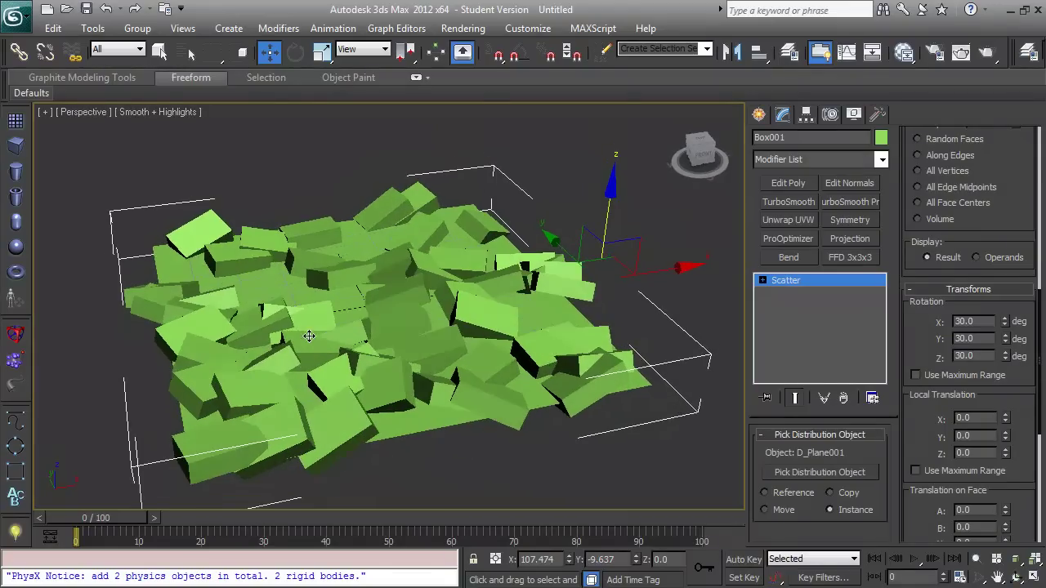
- Delete the scatter object, leaving only the original plane
right_click(832, 281)
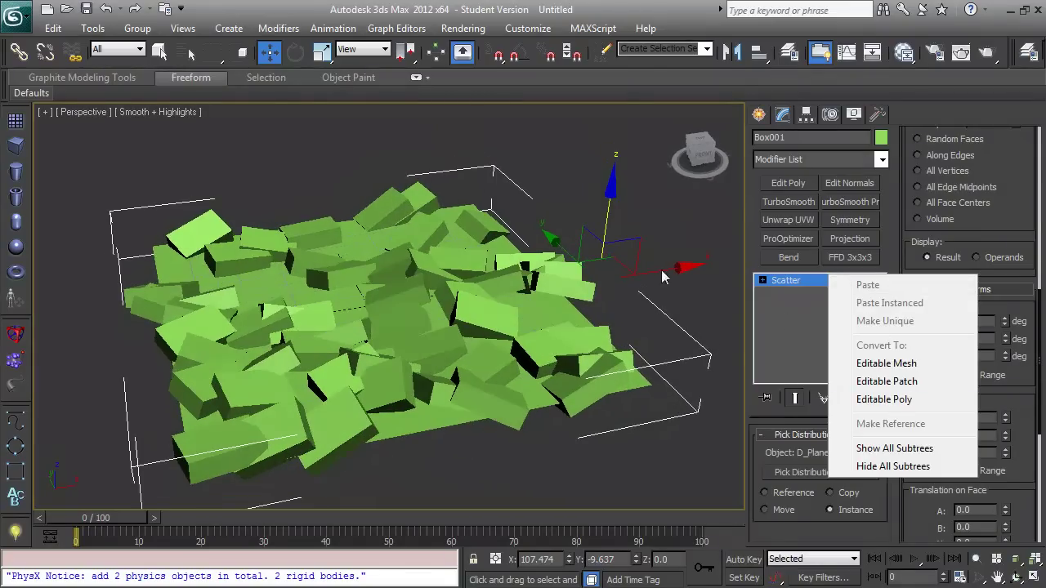
left_click(555, 292)
key("Delete")
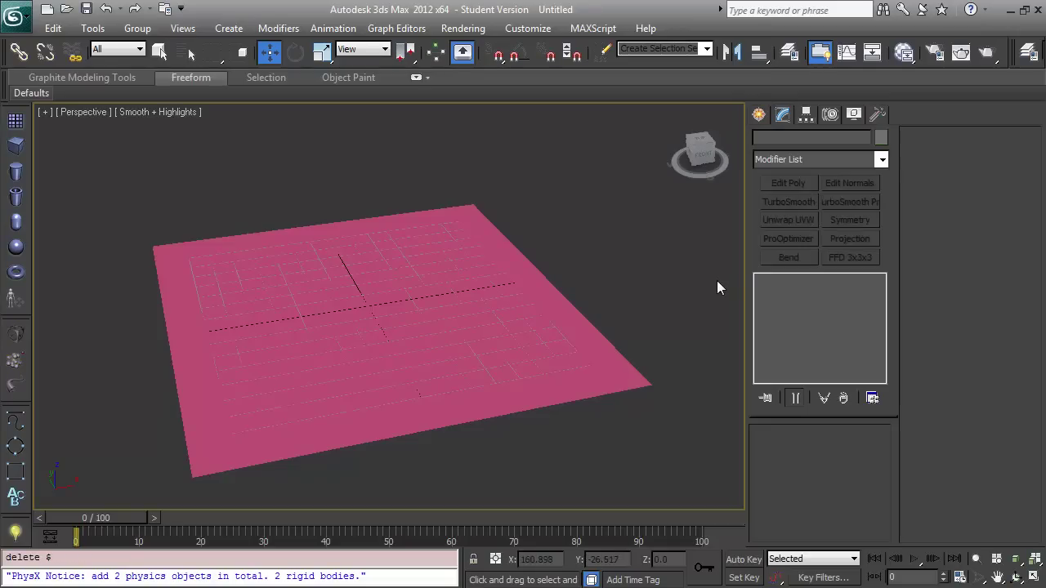
middle_click_drag(464, 247, 468, 248, "alt")
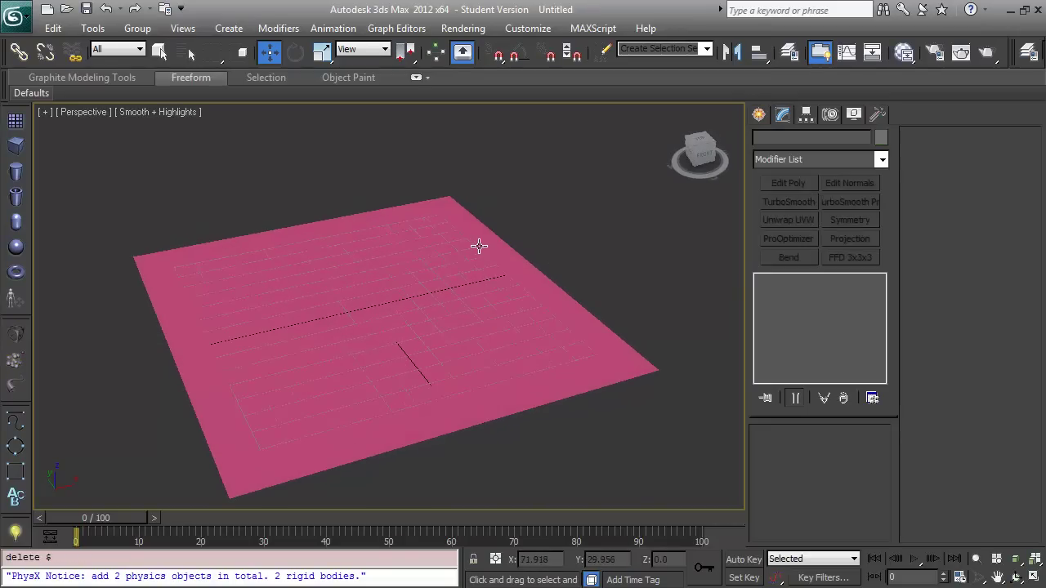
left_click(760, 115)
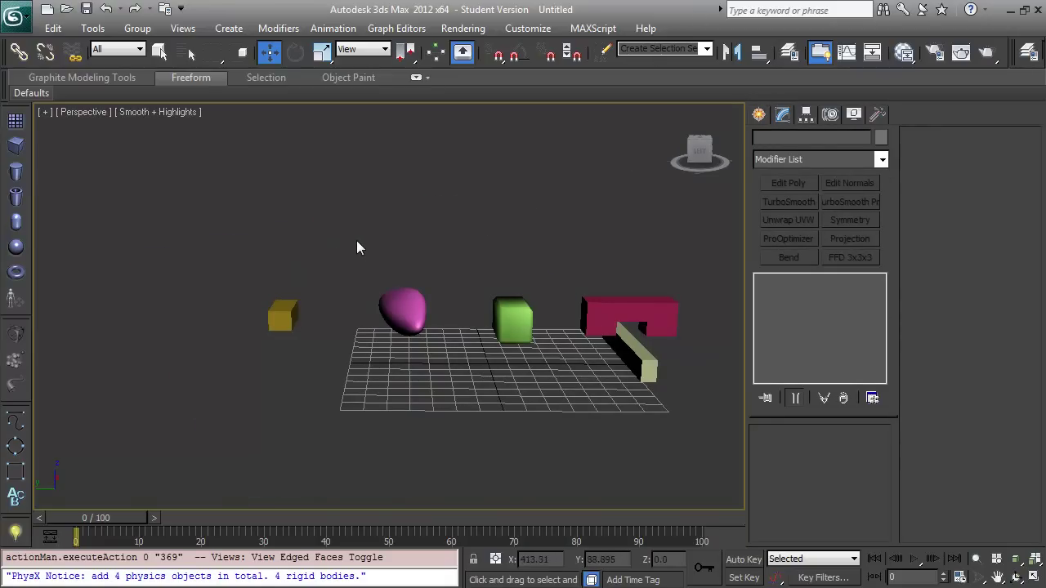
- Show the MassFX Toolbar and set the small yellow box as a dynamic rigid body
right_click(1004, 46)
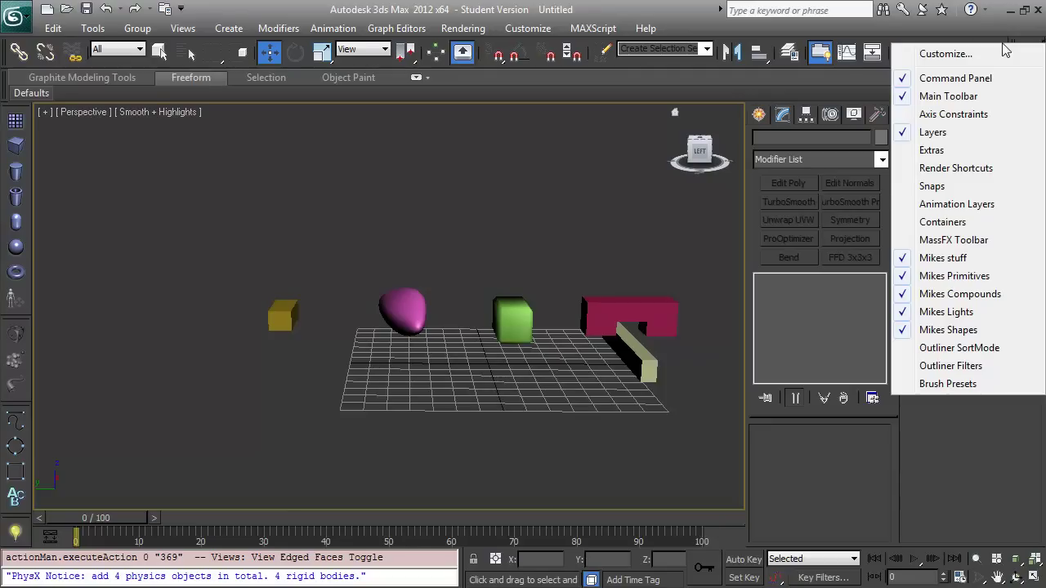
left_click(979, 244)
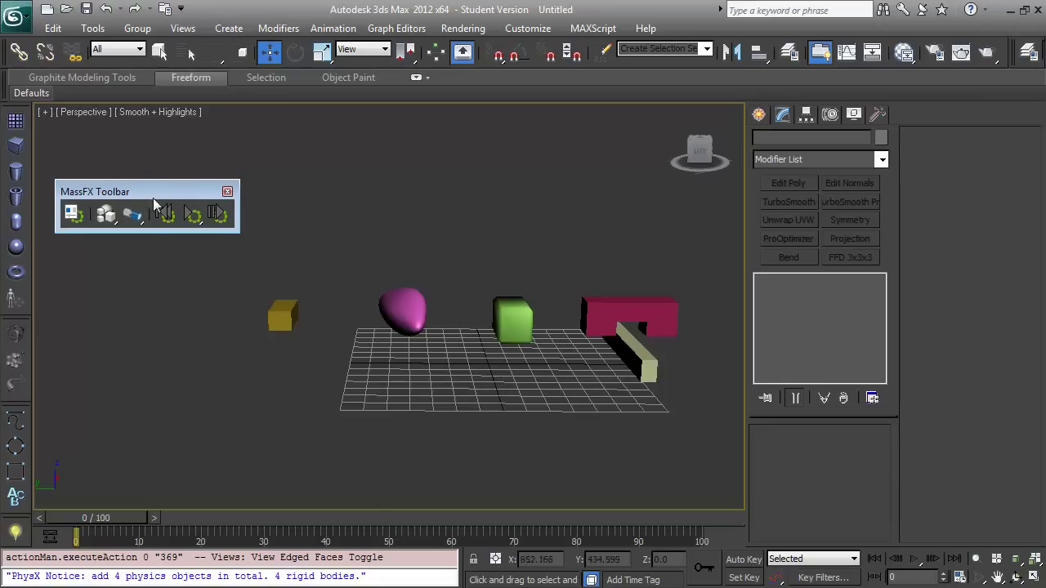
left_click(276, 320)
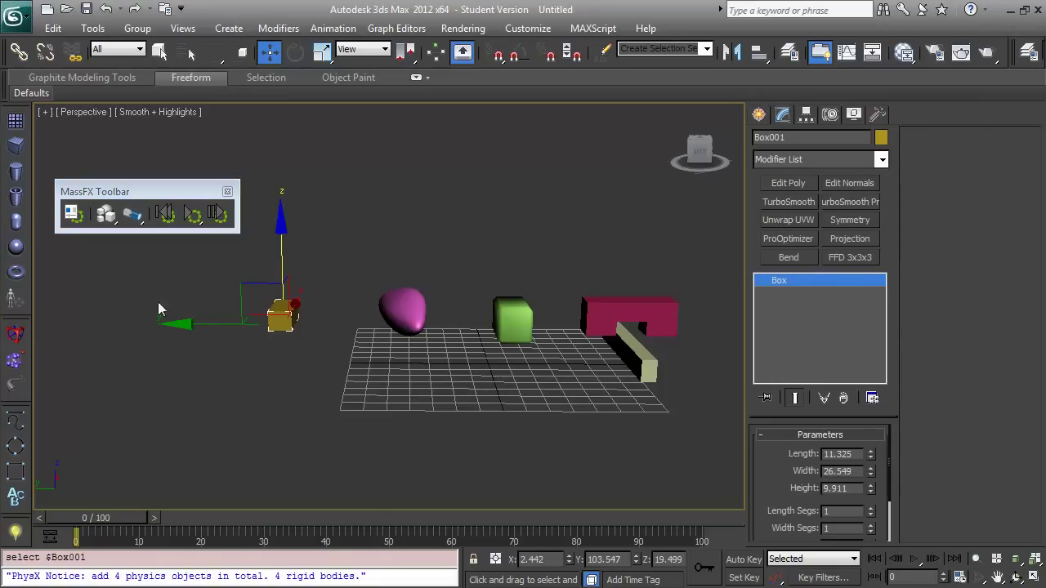
left_click(106, 217)
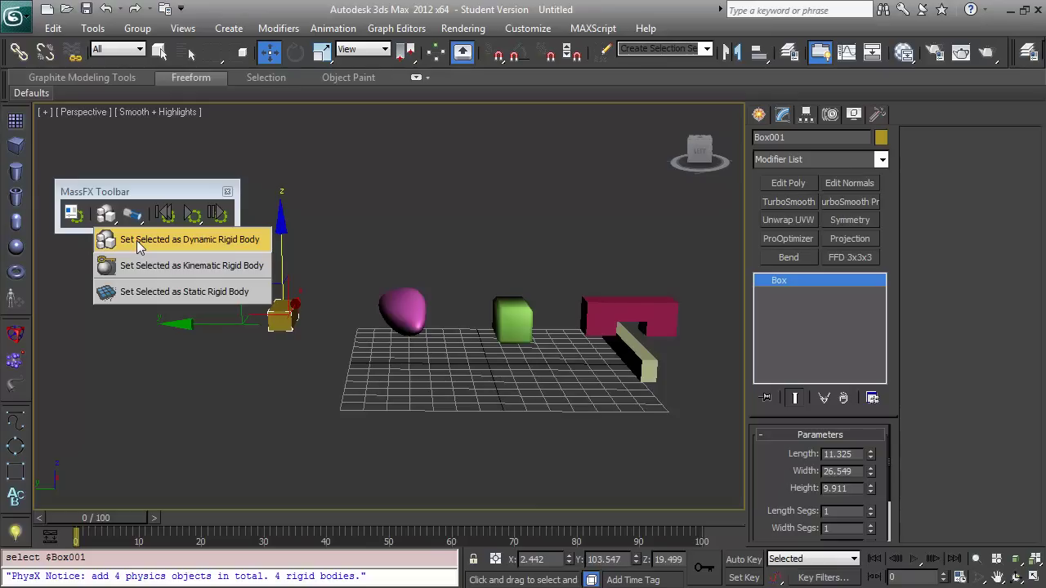
left_click(136, 240)
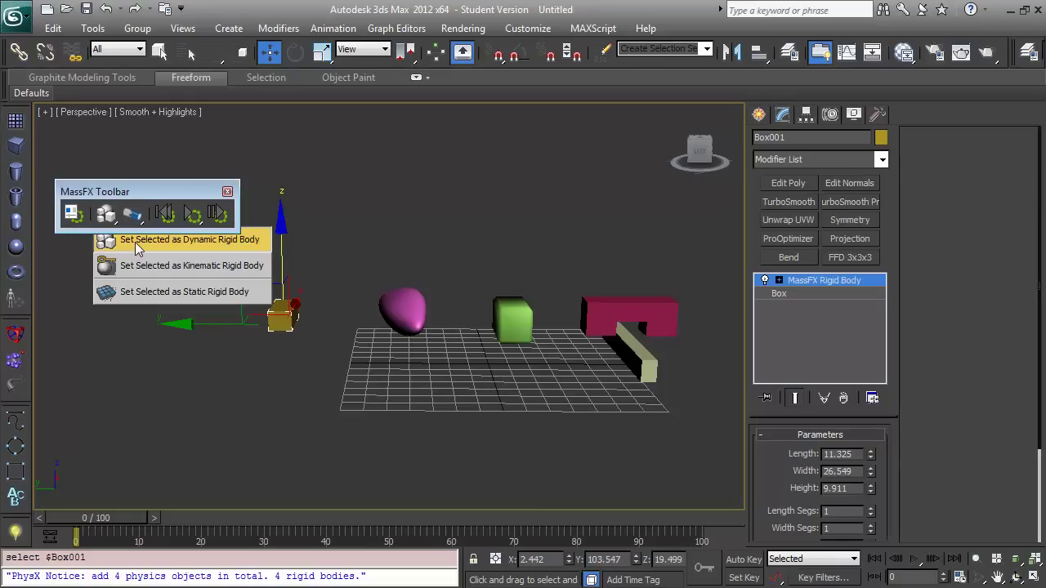
left_click(183, 240)
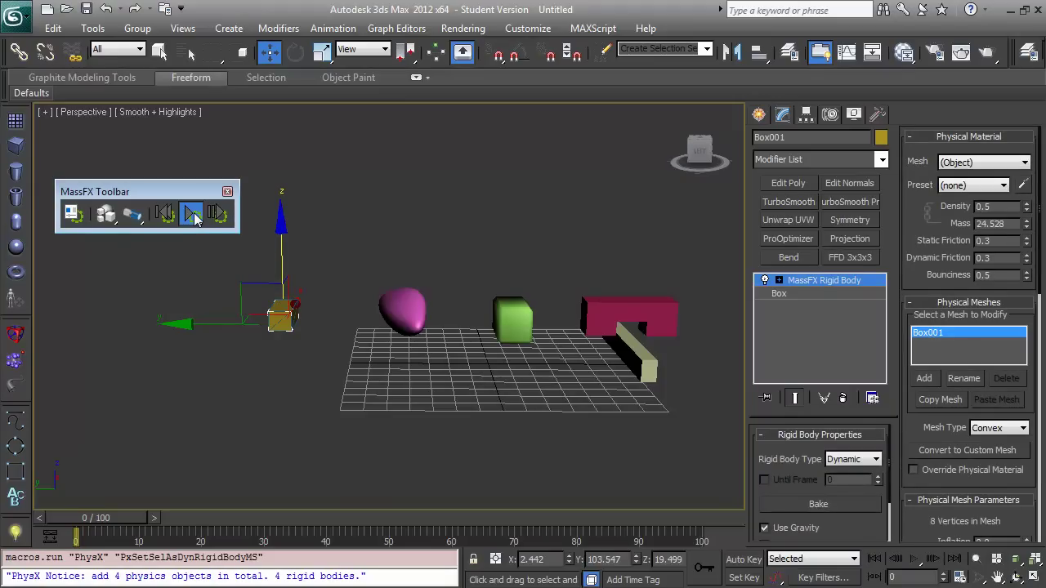
- Run the MassFX simulation so the yellow box falls to the ground, and stop it once the box has landed
left_click(193, 214)
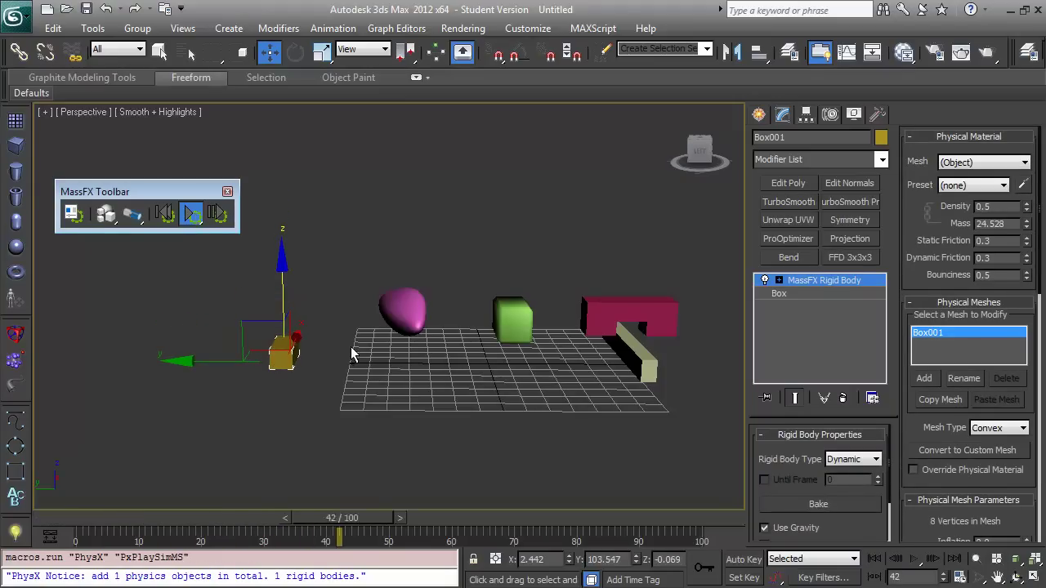
left_click(193, 214)
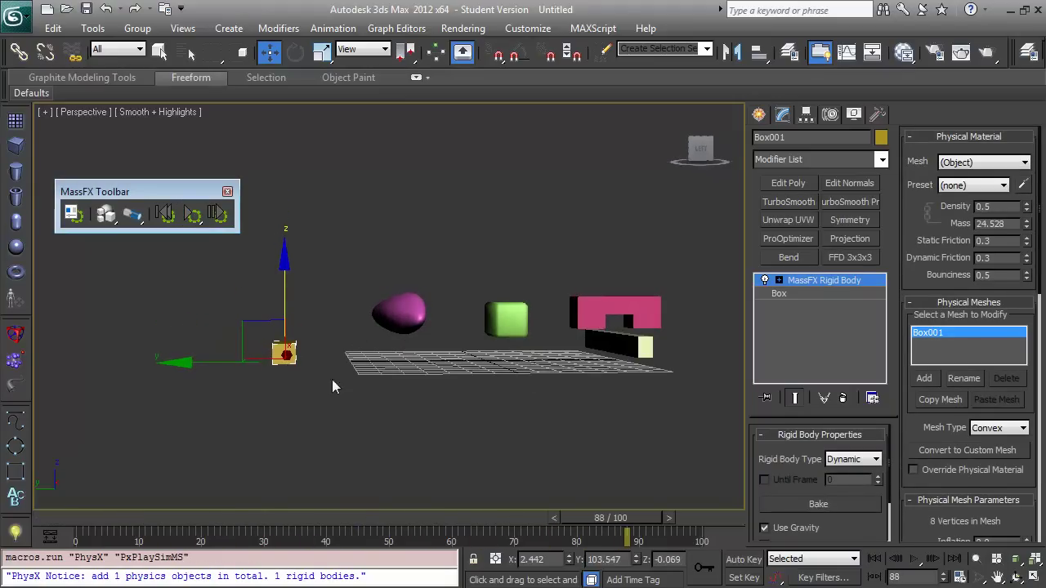
middle_click_drag(322, 375, 373, 355, "alt")
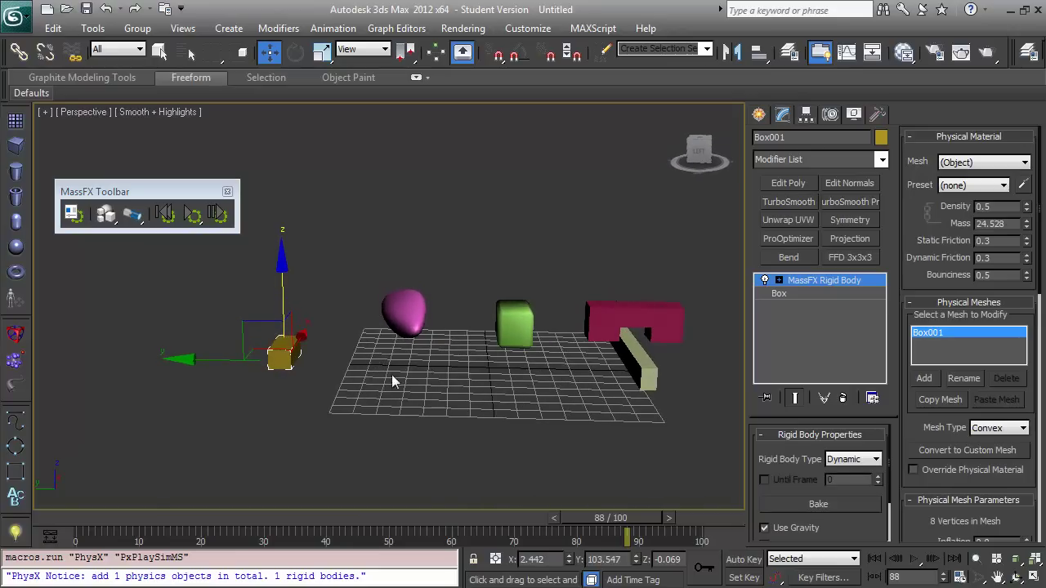
middle_click_drag(480, 367, 445, 381, "alt")
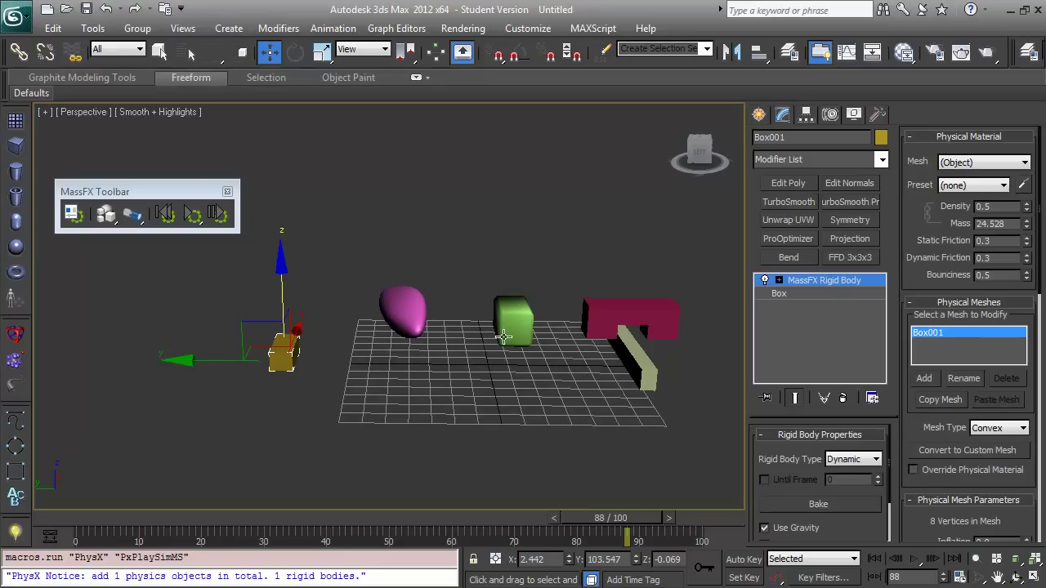
- Create a box about 71.5 long, 190.5 wide and 16.4 high beneath the small yellow box
left_click(759, 115)
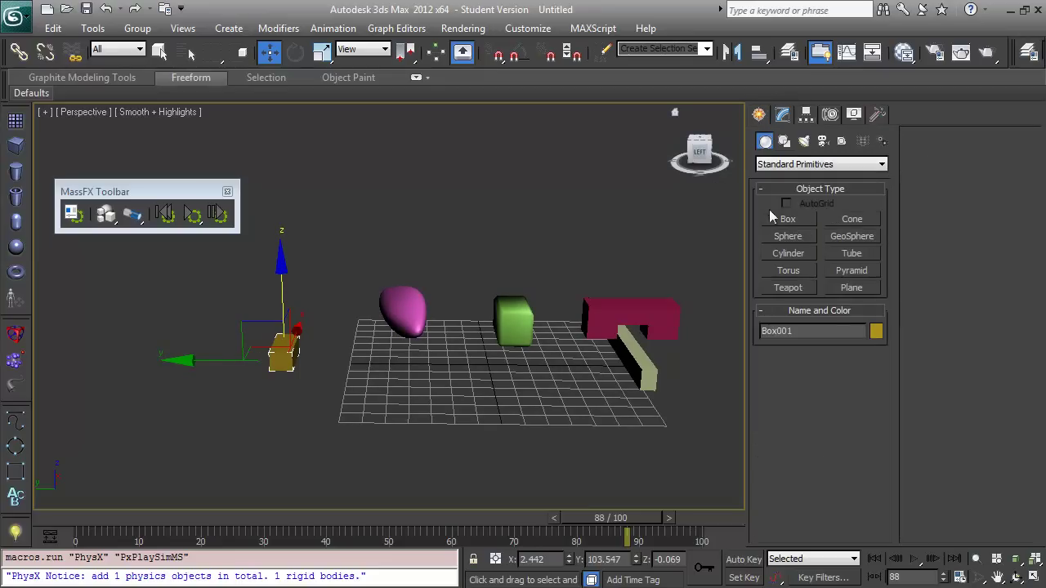
left_click(785, 219)
middle_click_drag(157, 424, 172, 406, "alt")
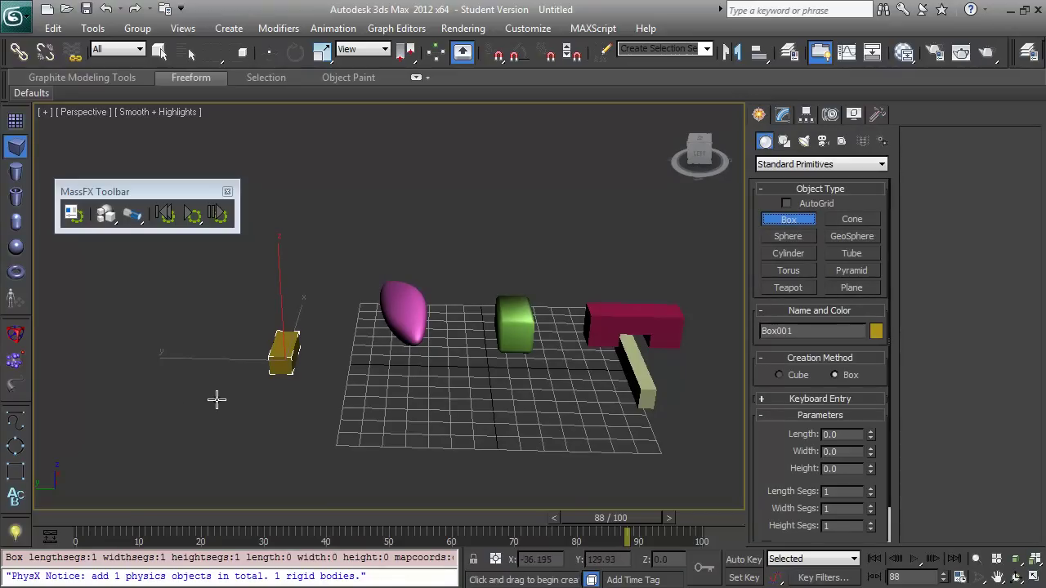
left_click_drag(212, 431, 387, 264)
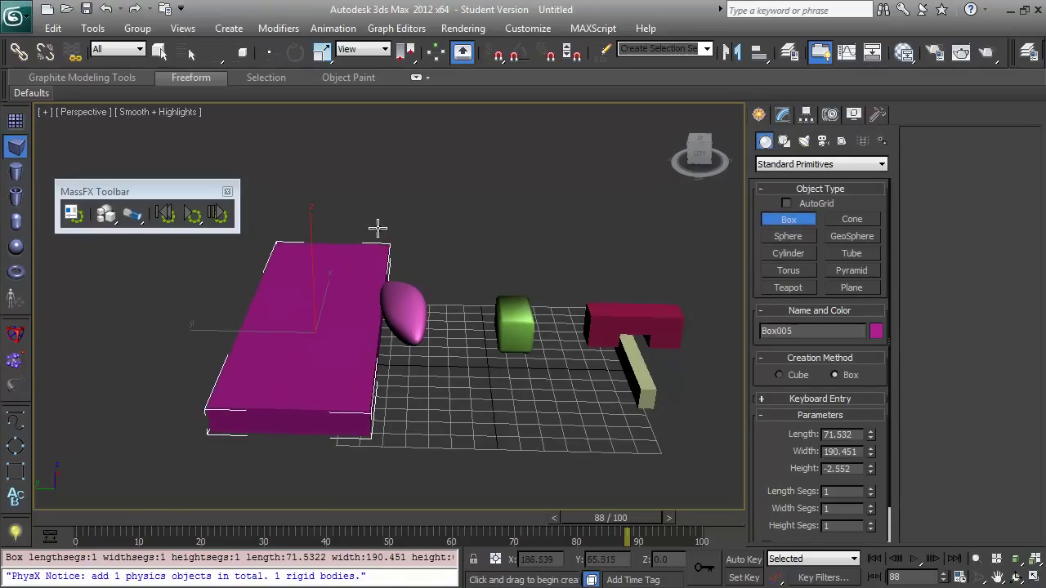
left_click(385, 232)
- Tilt the new magenta box into a ramp and lower it to Z -14.658, below the yellow box
middle_click_drag(331, 241, 365, 252, "alt")
key("e")
left_click_drag(365, 252, 312, 266)
key("w")
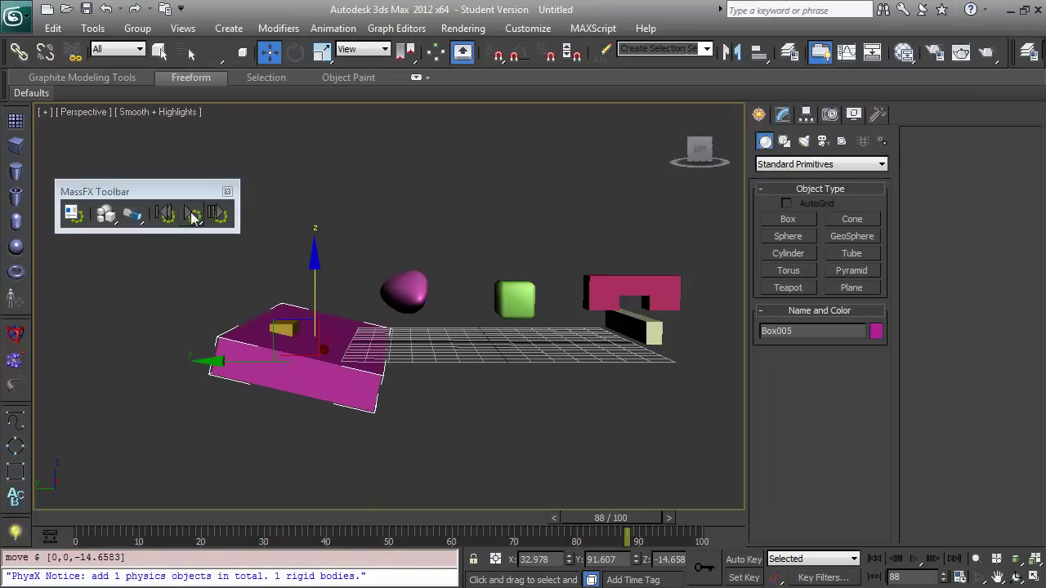
- Rewind the MassFX simulation, run it to test the yellow box against the magenta ramp, and reset it to frame 0
left_click(164, 214)
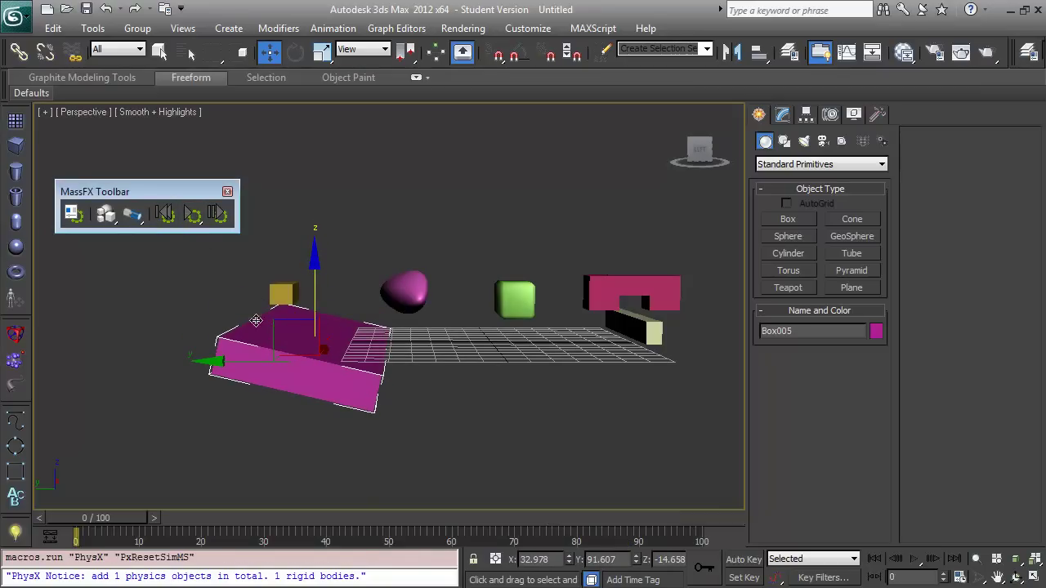
left_click(192, 214)
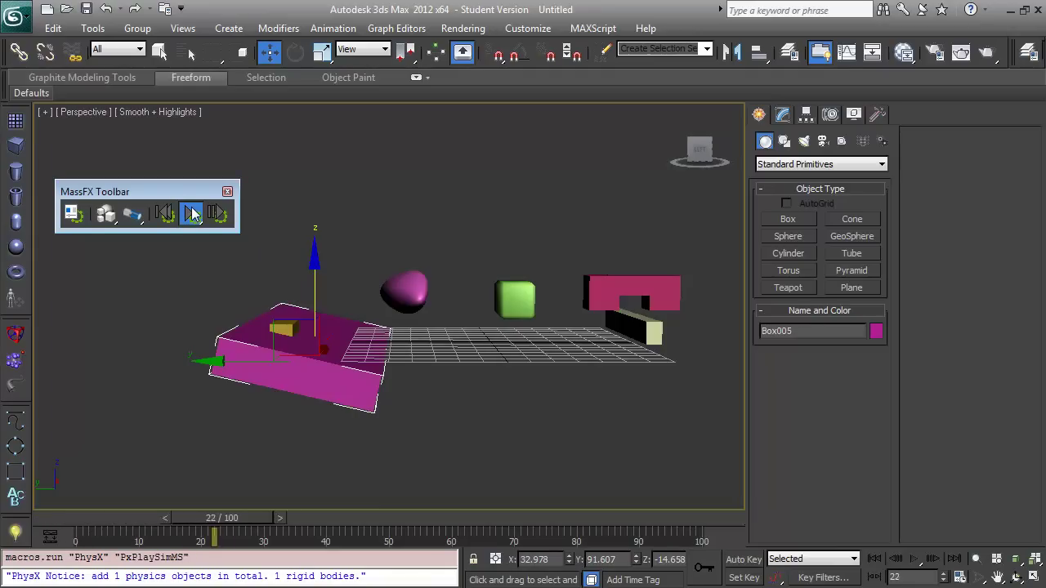
left_click(192, 214)
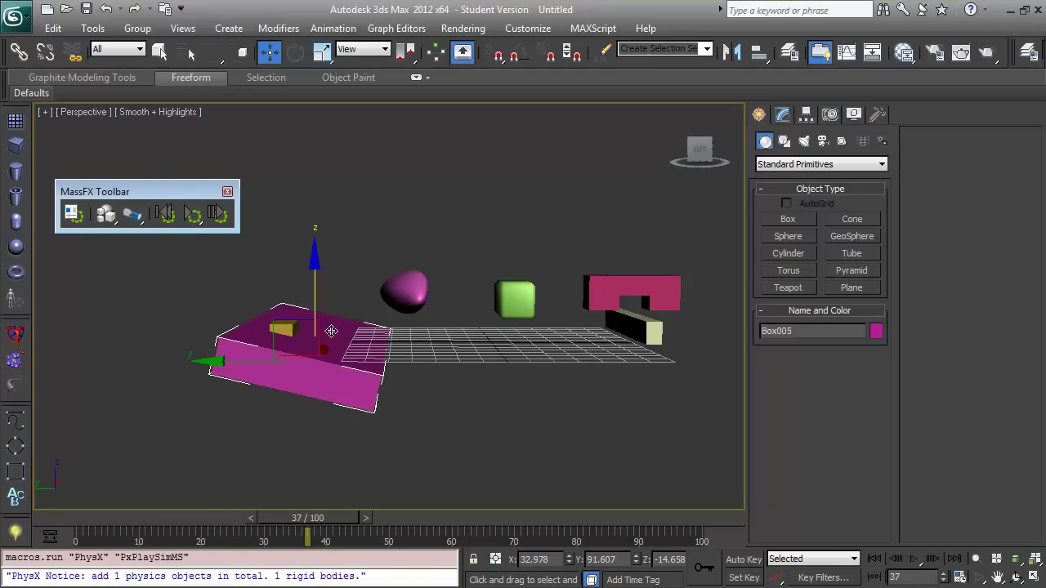
left_click(164, 214)
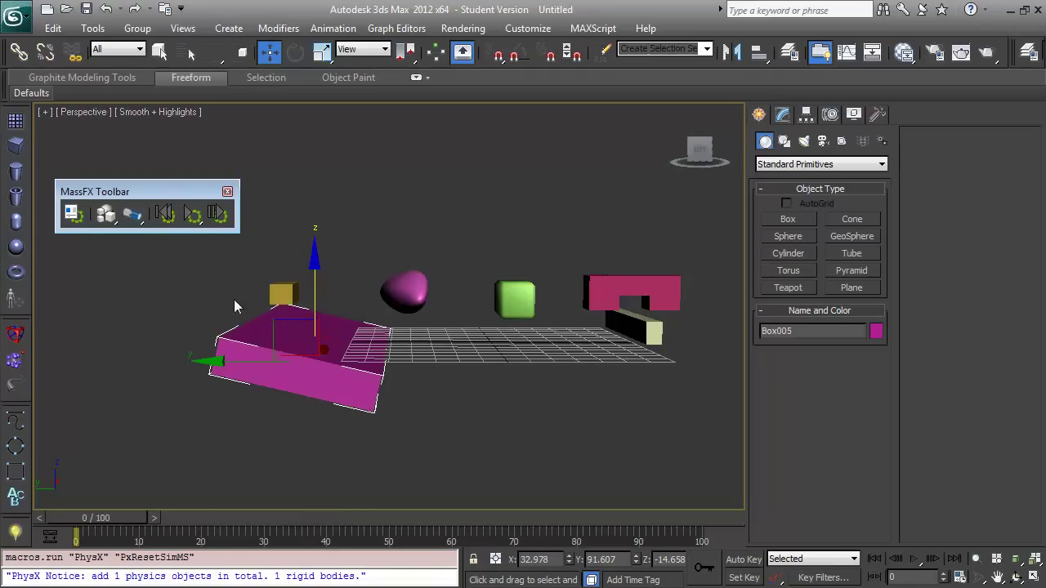
- Set the magenta ramp as a dynamic rigid body, run the simulation, check where both boxes go, and reset it
left_click(102, 215)
left_click(114, 240)
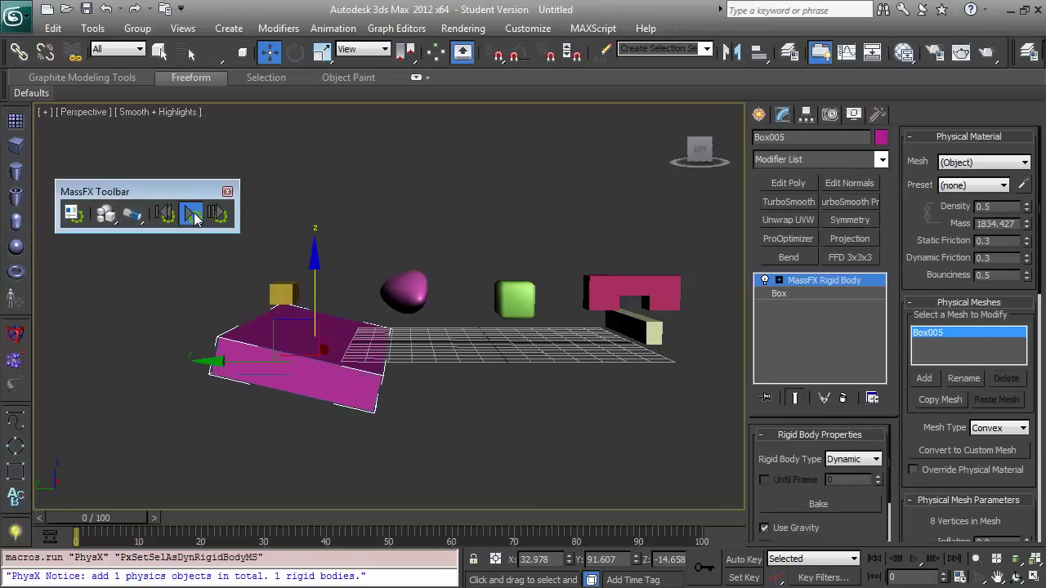
left_click(194, 212)
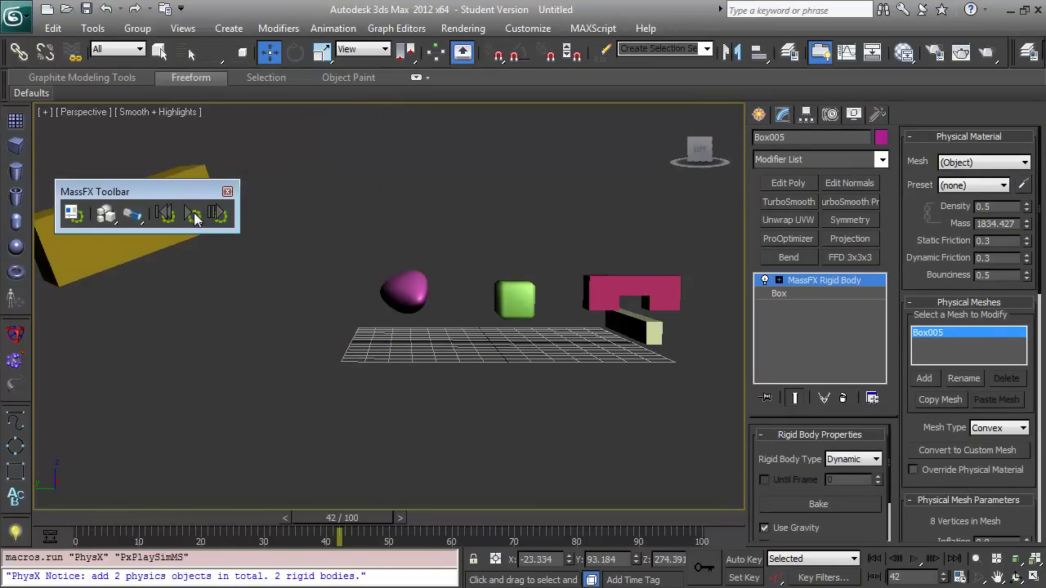
middle_click_drag(279, 245, 358, 335, "alt")
scroll(360, 316, "down", 4)
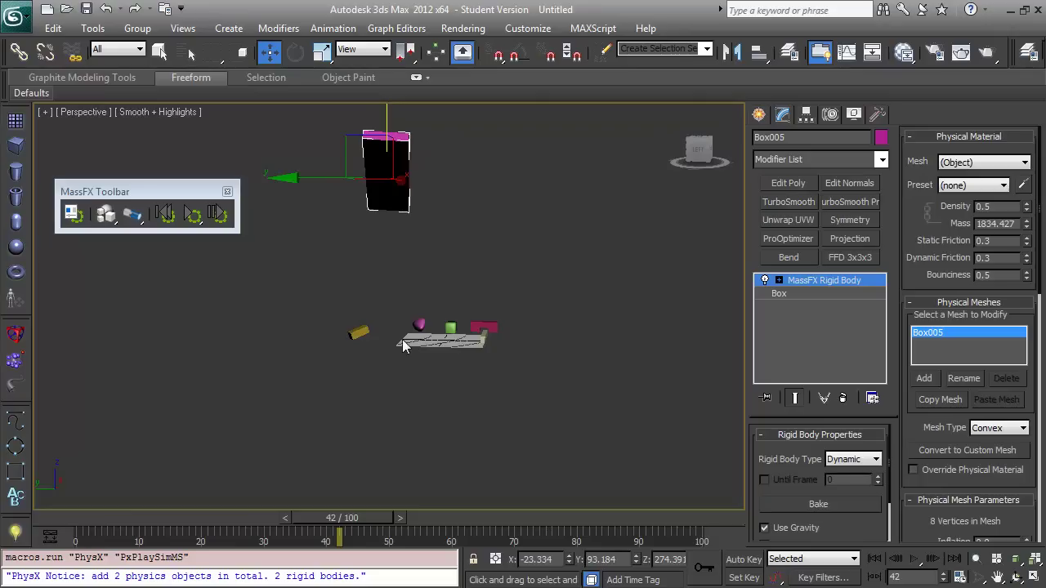
left_click(164, 215)
middle_click_drag(453, 376, 425, 339, "alt")
scroll(451, 376, "up", 3)
scroll(439, 359, "up", 3)
middle_click_drag(416, 340, 424, 343, "alt")
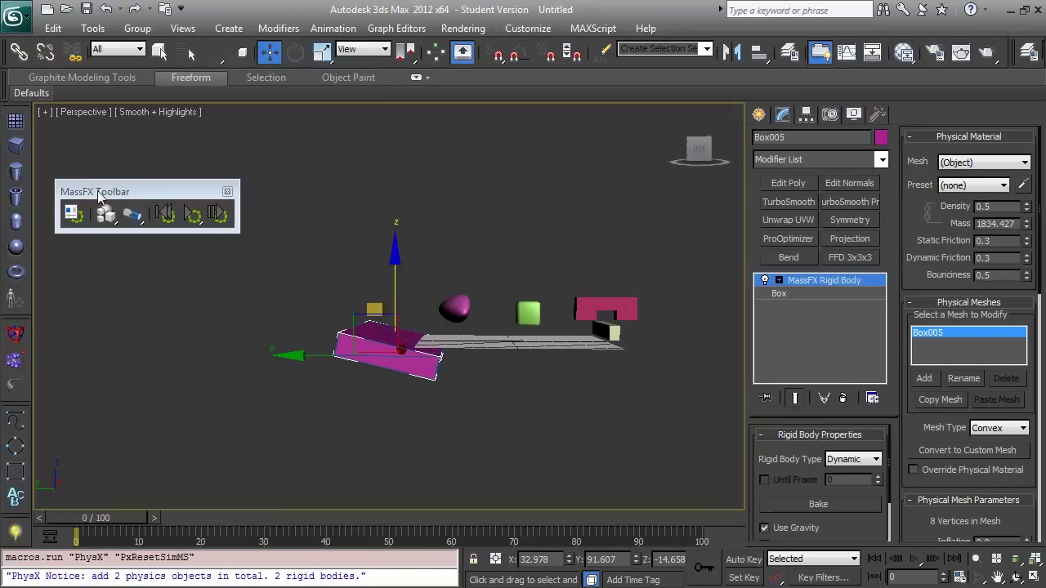
- Delete the MassFX Rigid Body modifier from the magenta ramp and set the ramp as a static rigid body
right_click(813, 283)
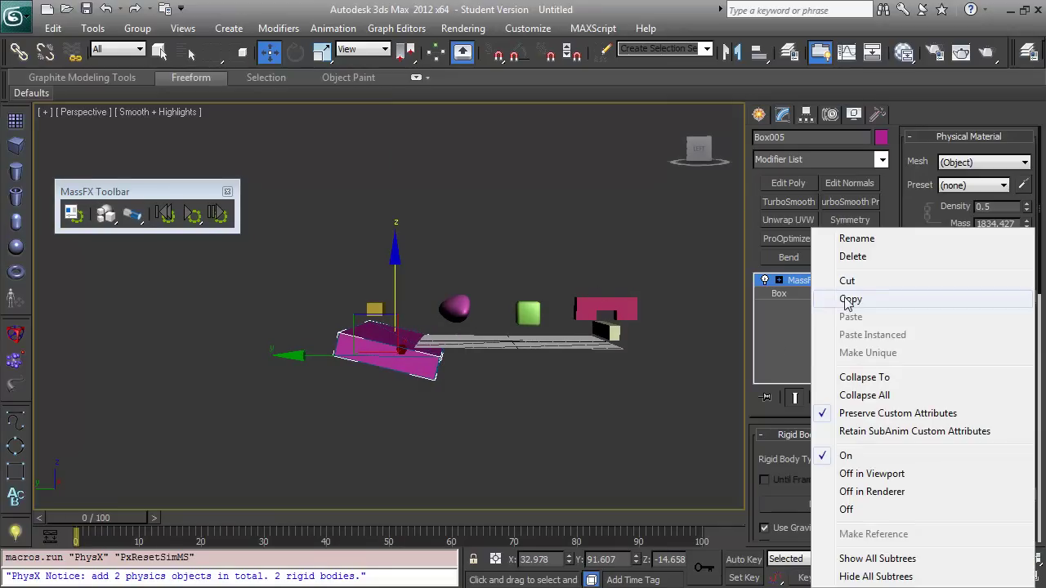
left_click(856, 260)
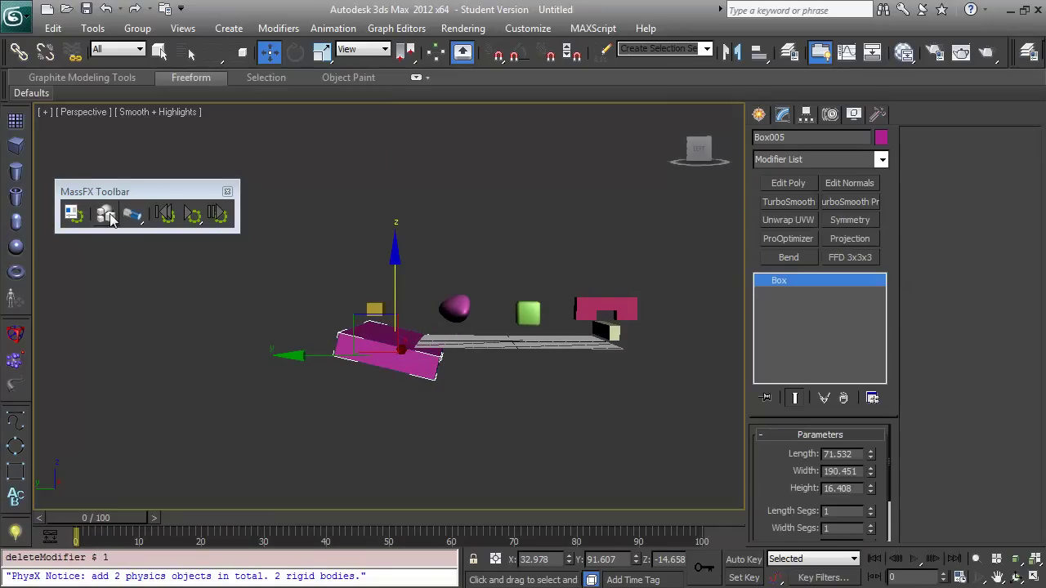
left_click_drag(111, 219, 154, 287)
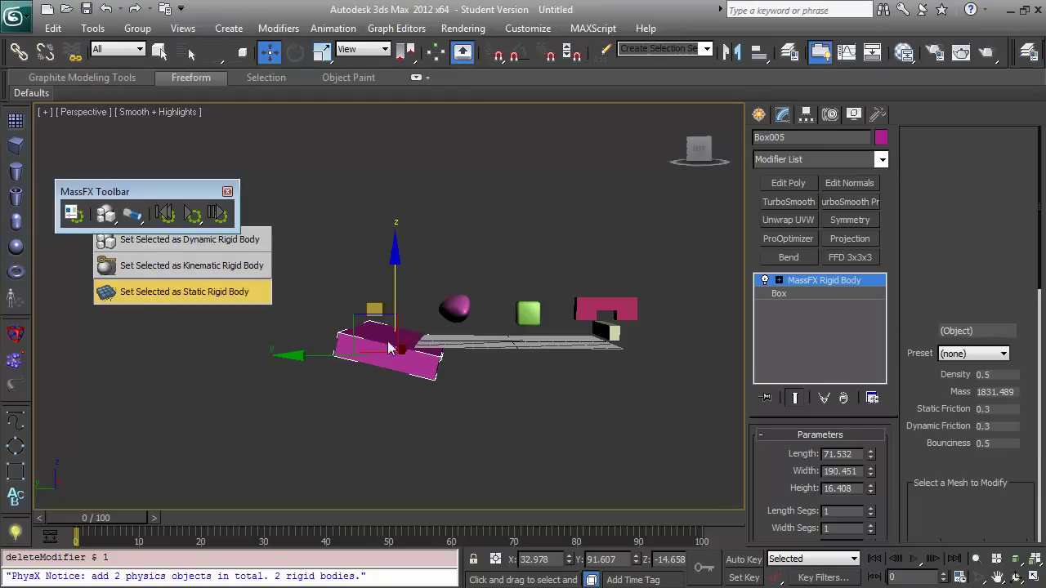
left_click(184, 292)
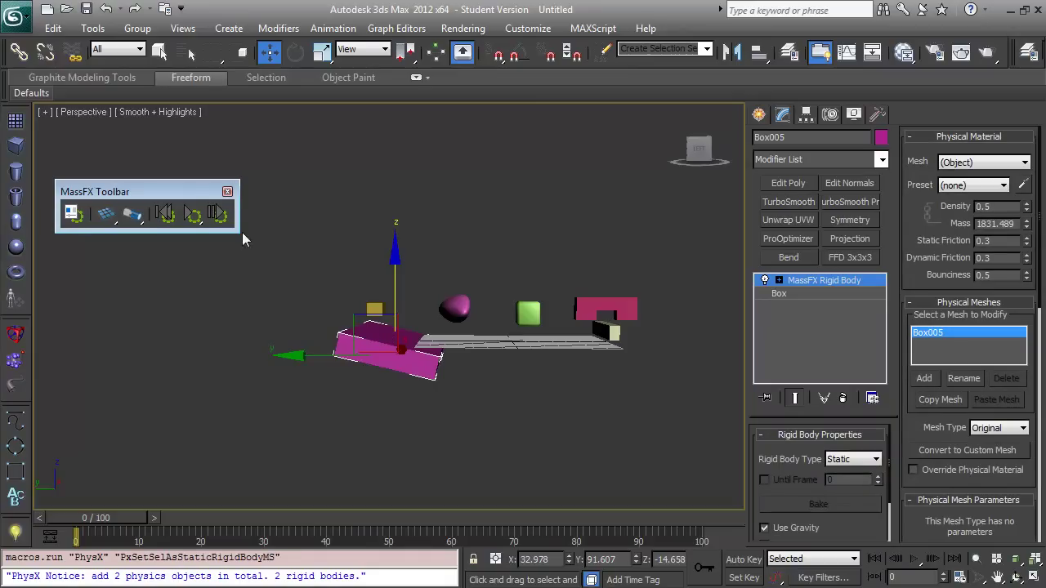
- Run the simulation to test the yellow box falling onto the static ramp, and reset it to frame 0
left_click(192, 215)
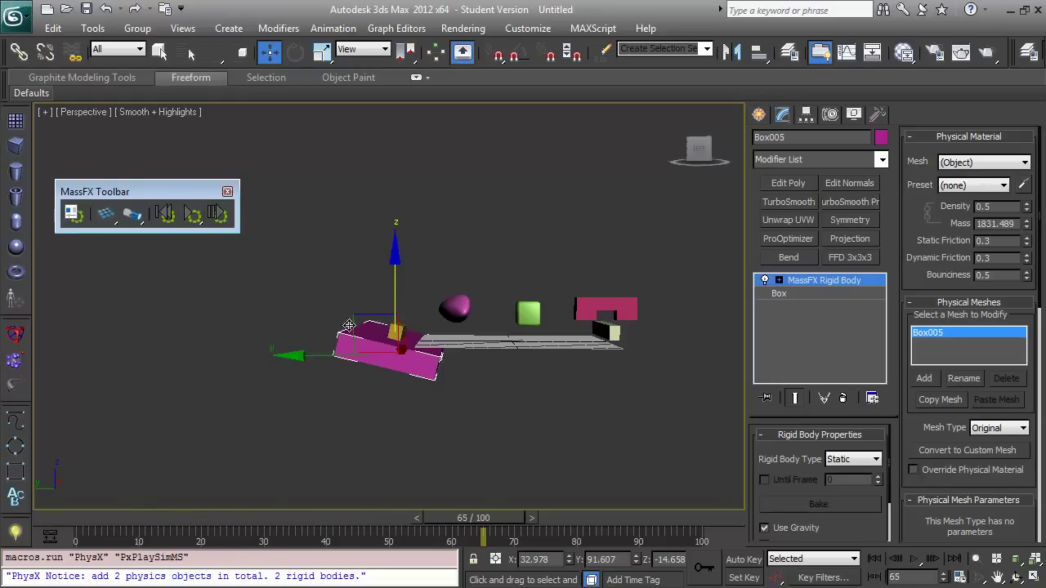
scroll(391, 368, "up", 2)
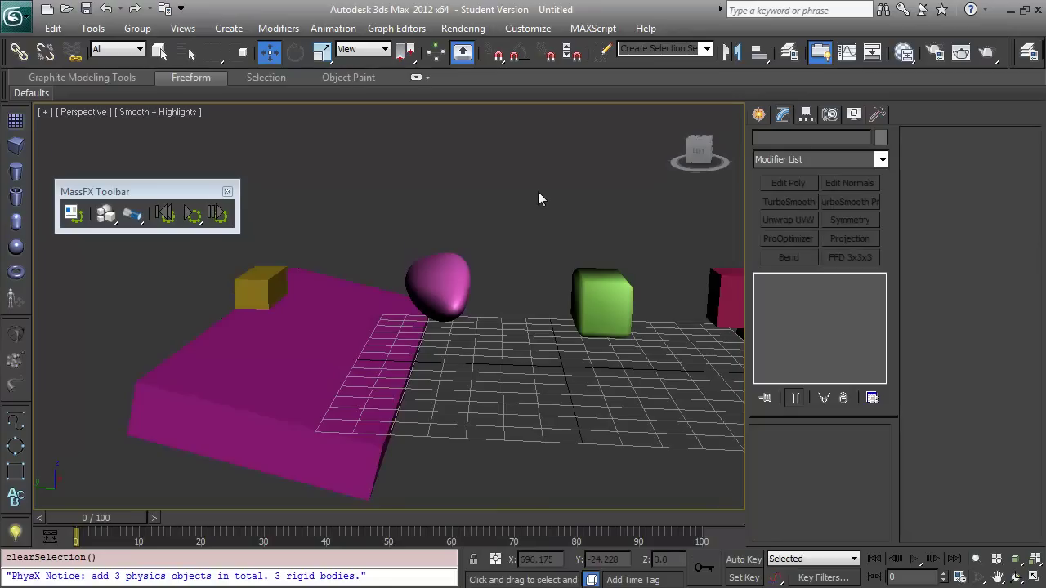
- Set the pink egg-shaped object as a dynamic rigid body
left_click(469, 263)
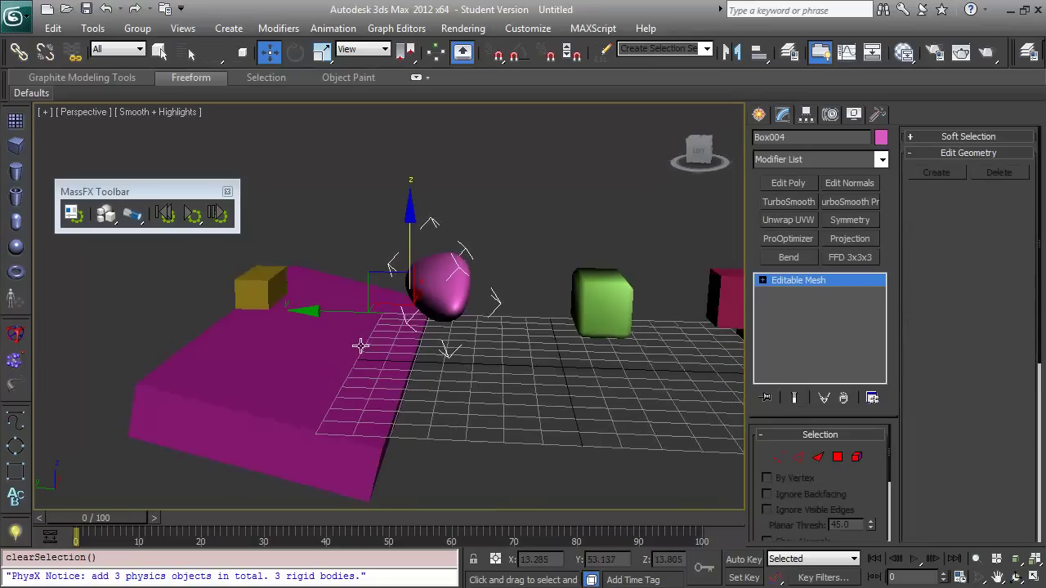
mouse_move(362, 345)
middle_mouse_down("alt")
mouse_move(459, 377)
mouse_move(645, 344)
mouse_move(296, 345)
mouse_move(370, 358)
middle_mouse_up("alt")
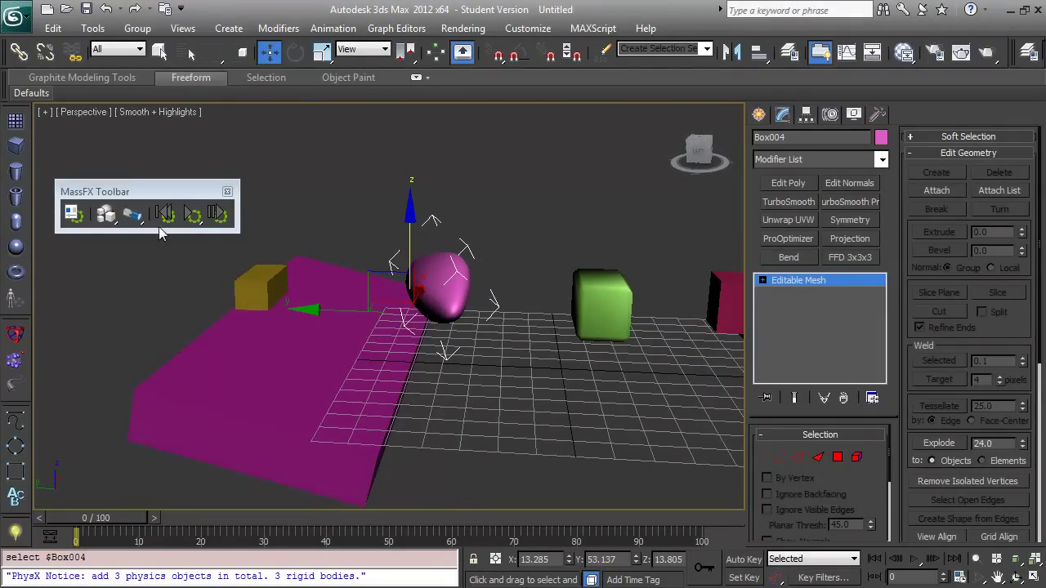
left_click_drag(109, 222, 134, 246)
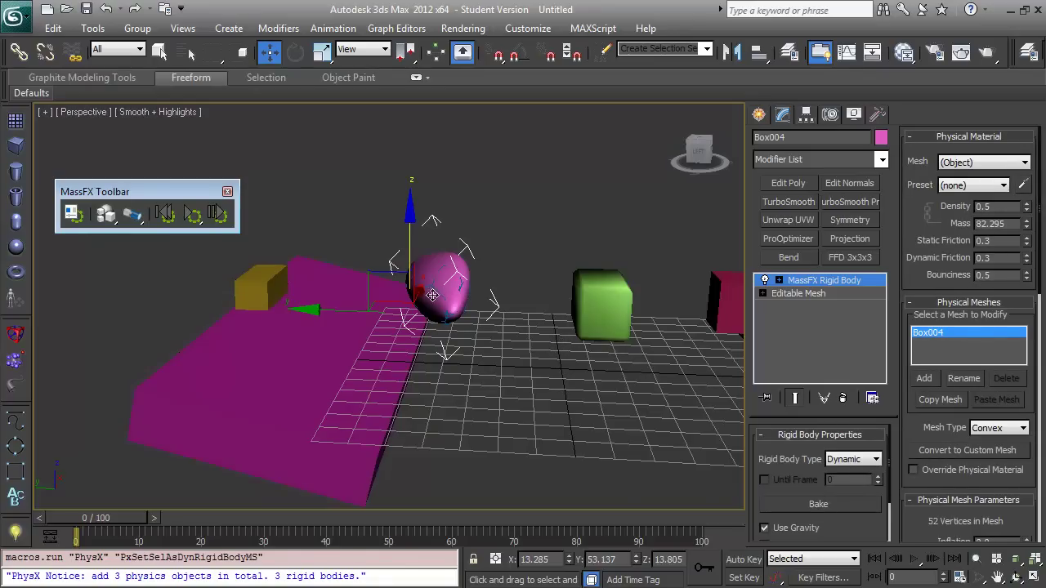
- Examine the pink object's physical mesh up close in wireframe and see-through display, and return to shaded view
middle_click_drag(432, 296, 398, 299, "alt")
scroll(392, 307, "up", 2)
middle_click_drag(380, 344, 377, 328)
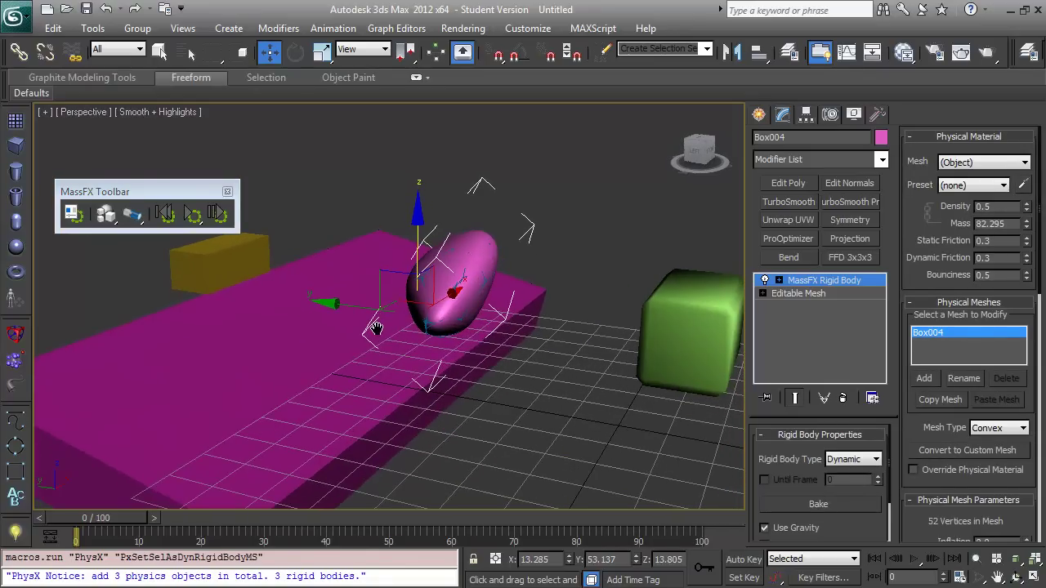
scroll(381, 333, "up", 4)
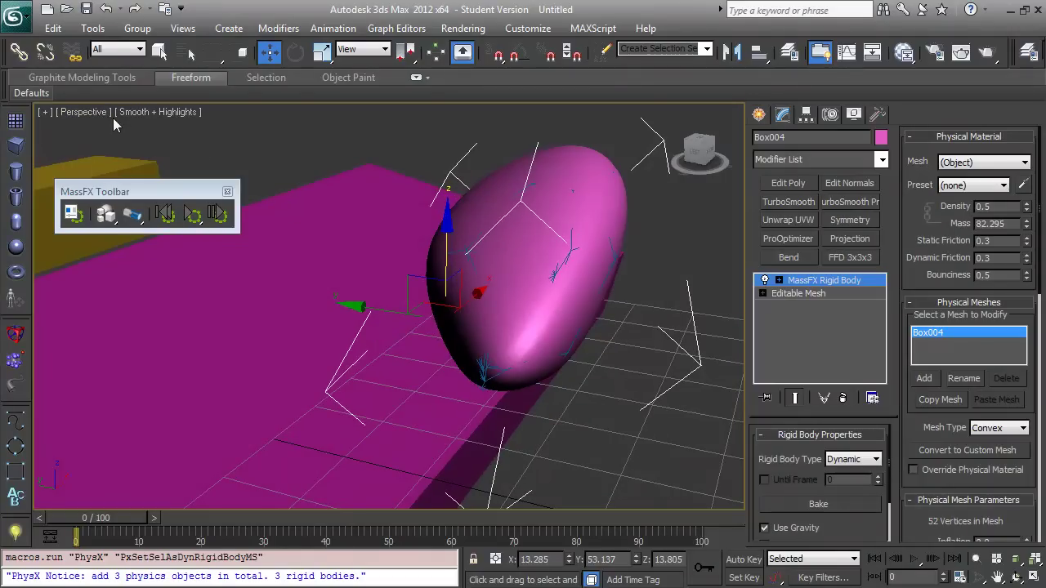
key("F3")
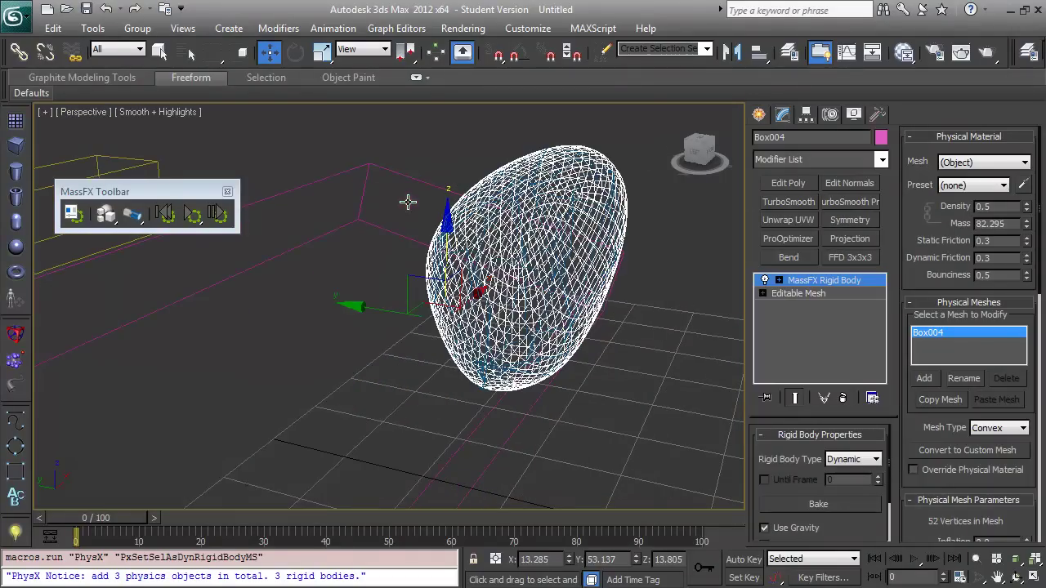
mouse_move(458, 247)
middle_mouse_down("alt")
mouse_move(483, 253)
mouse_move(403, 224)
mouse_move(556, 265)
mouse_move(572, 304)
mouse_move(502, 275)
mouse_move(404, 210)
mouse_move(420, 199)
mouse_move(446, 227)
mouse_move(506, 237)
mouse_move(583, 240)
mouse_move(661, 224)
mouse_move(472, 238)
middle_mouse_up("alt")
key("F3")
key("alt+x")
scroll(473, 238, "down", 5)
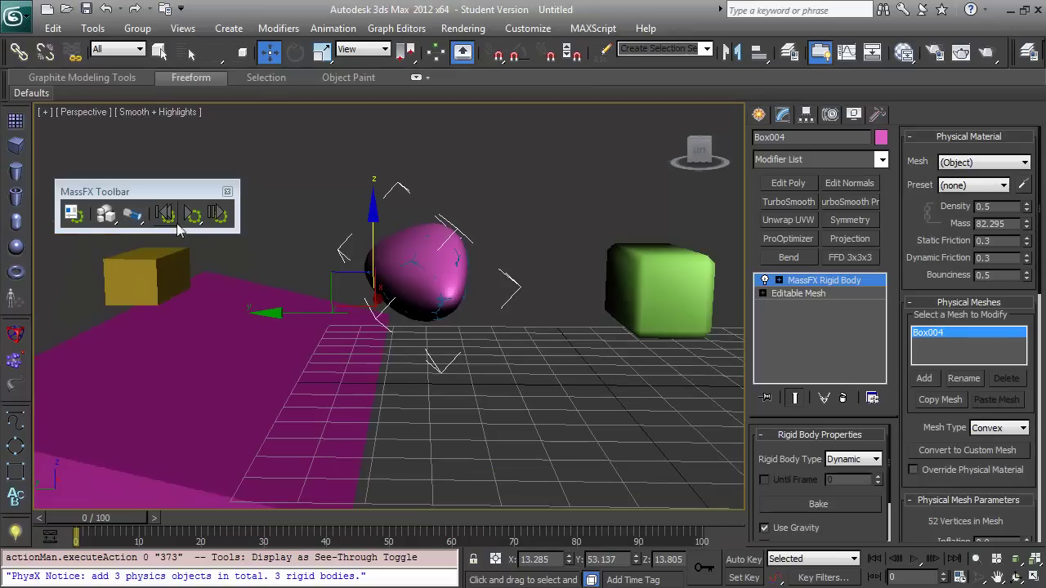
- Run the simulation with the yellow box and the pink object, and reset it to frame 0
left_click(194, 214)
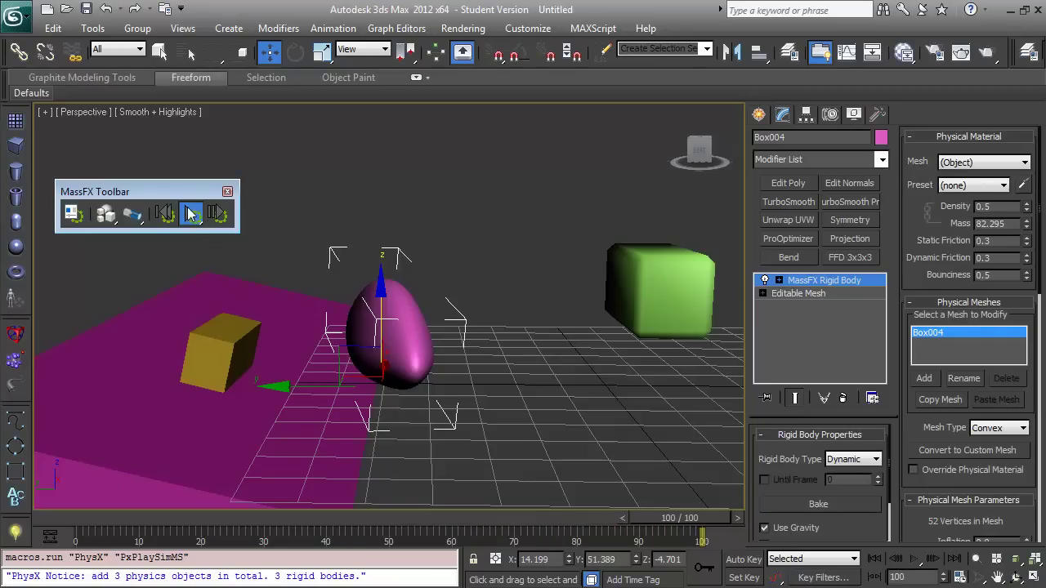
left_click(164, 213)
middle_click_drag(422, 304, 381, 288, "alt")
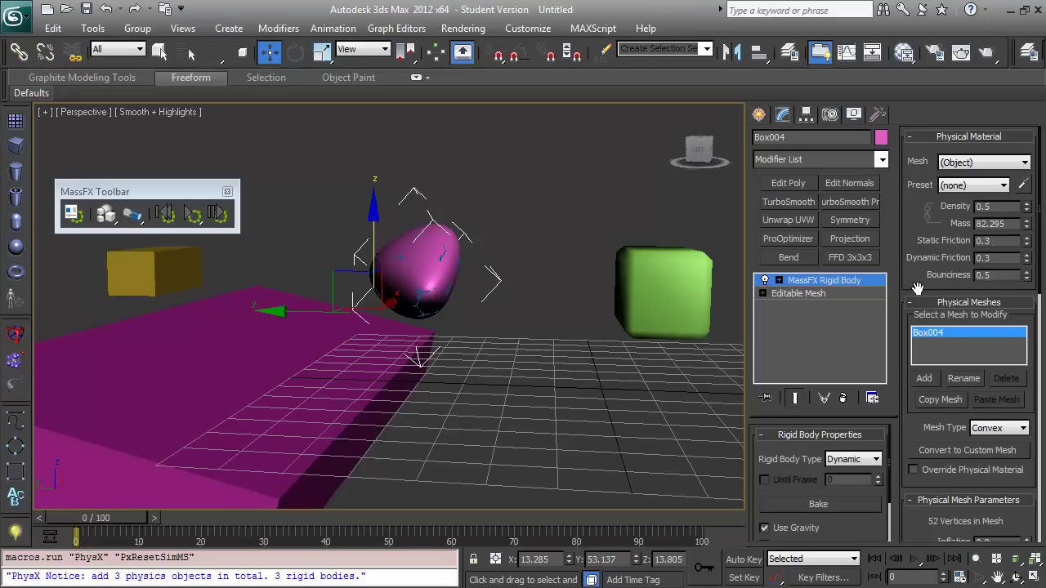
- Set the Inflation of the pink object's physical mesh to 10.25 and check the mesh around the object
scroll(918, 288, "down", 2)
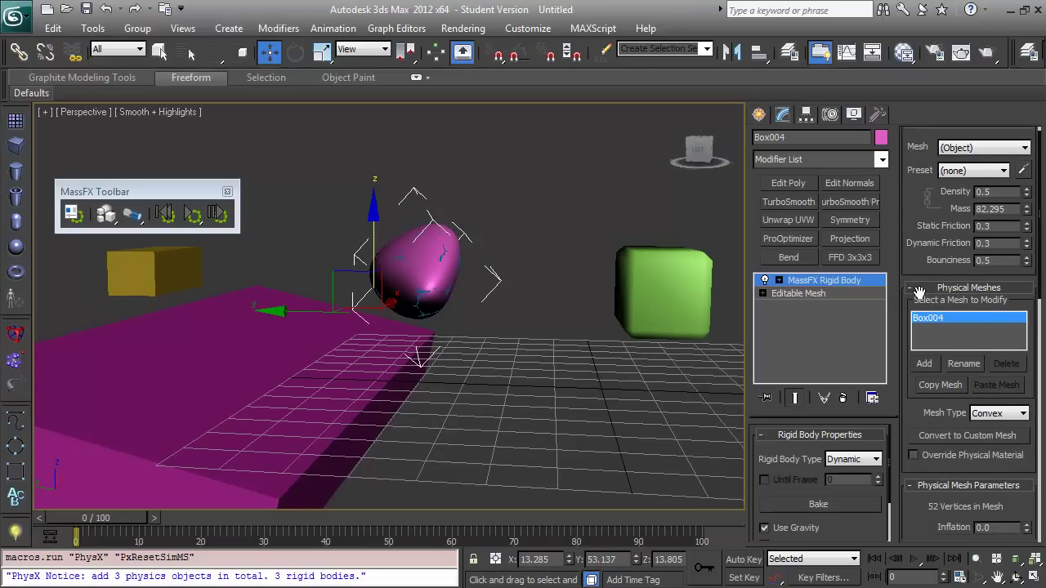
left_click_drag(919, 272, 917, 327)
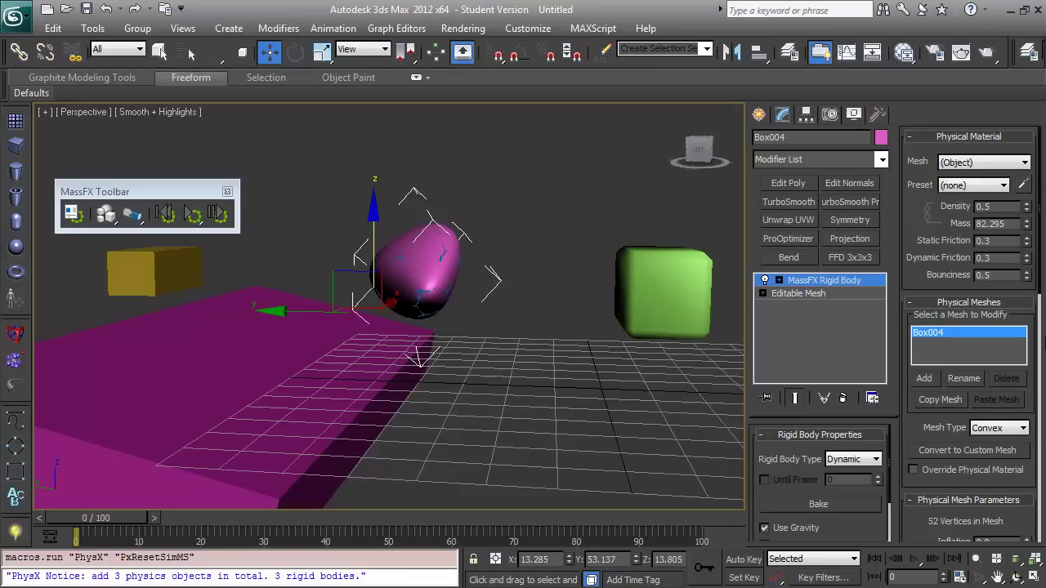
scroll(940, 327, "down", 6)
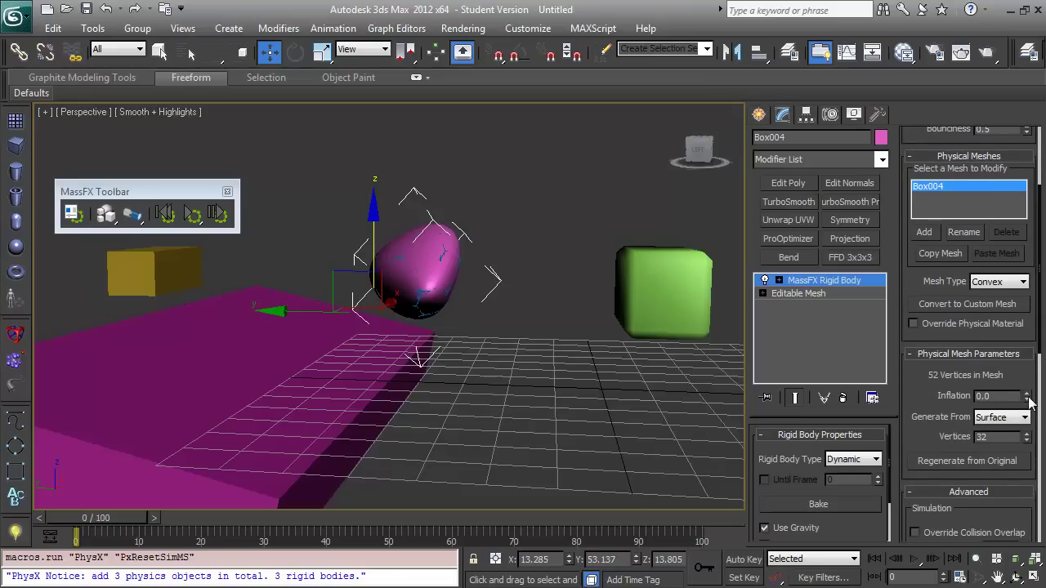
left_click_drag(1027, 398, 1021, 322)
left_click_drag(1004, 156, 882, 240)
left_click_drag(863, 158, 863, 128)
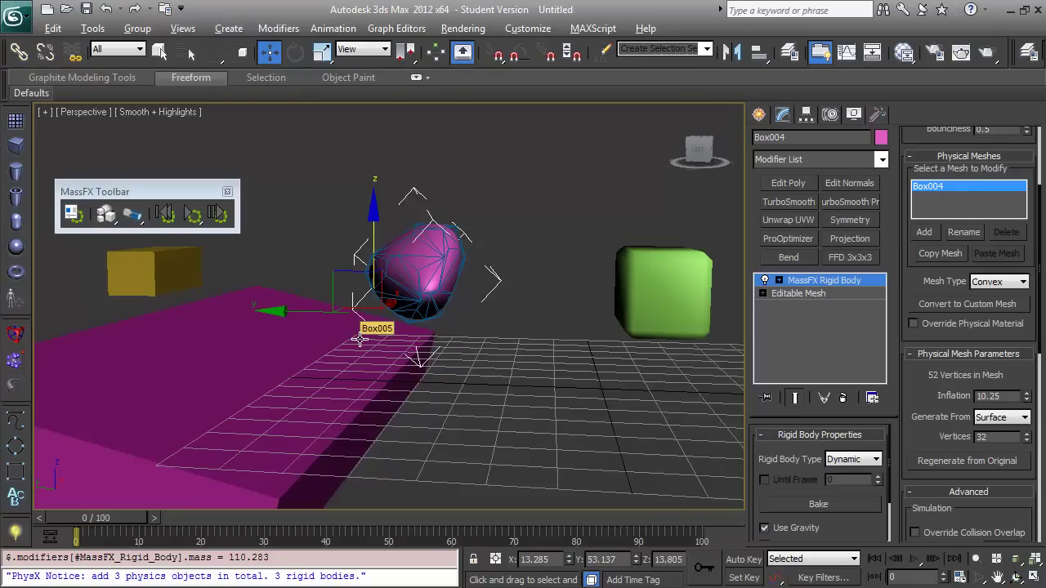
key("alt")
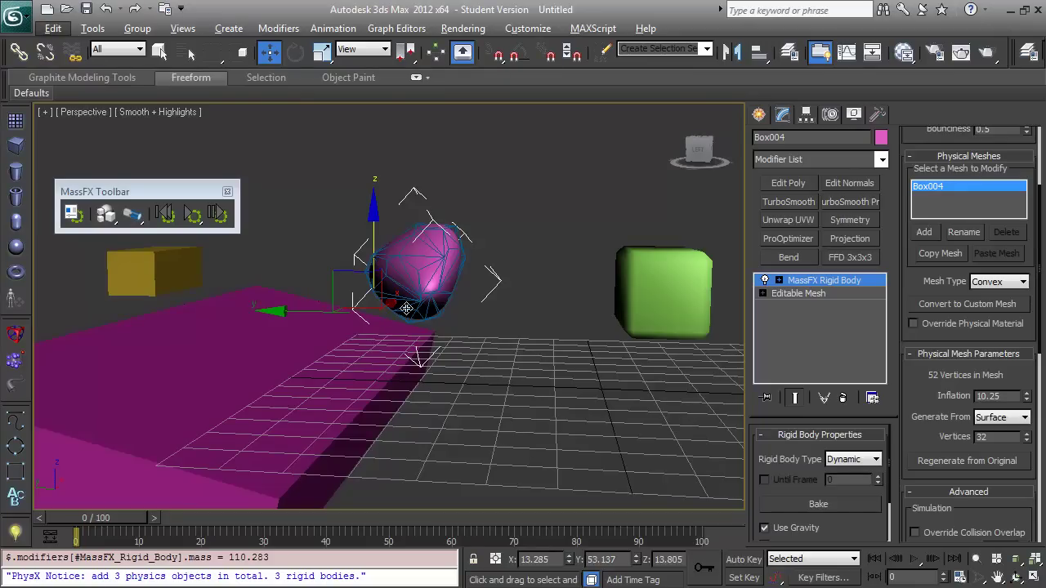
middle_click_drag(479, 346, 442, 328, "alt")
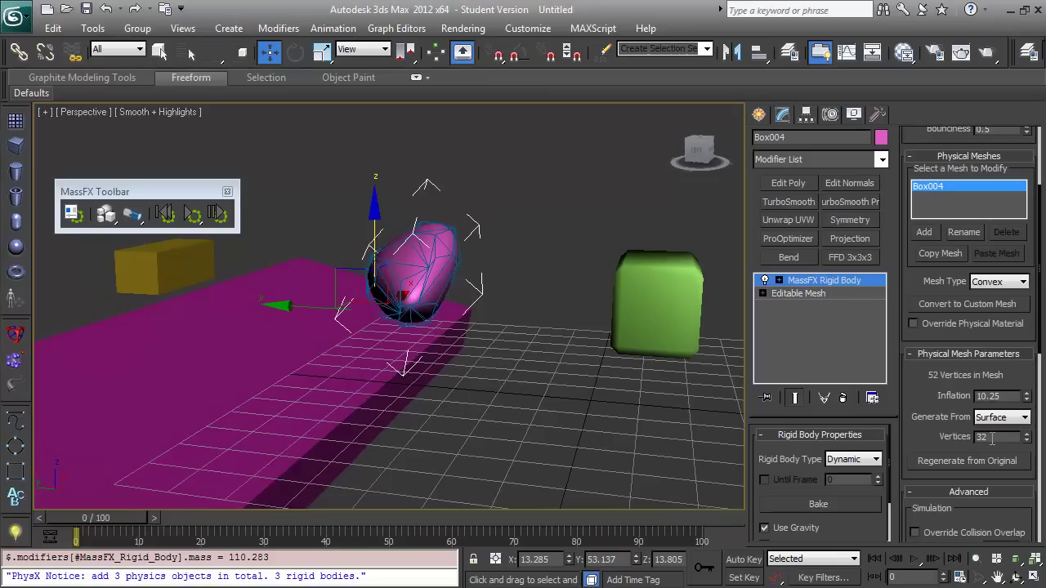
- Set the Vertices of the pink object's physical mesh to 256 and regenerate the mesh from the original
left_click_drag(993, 437, 979, 436)
key("Return")
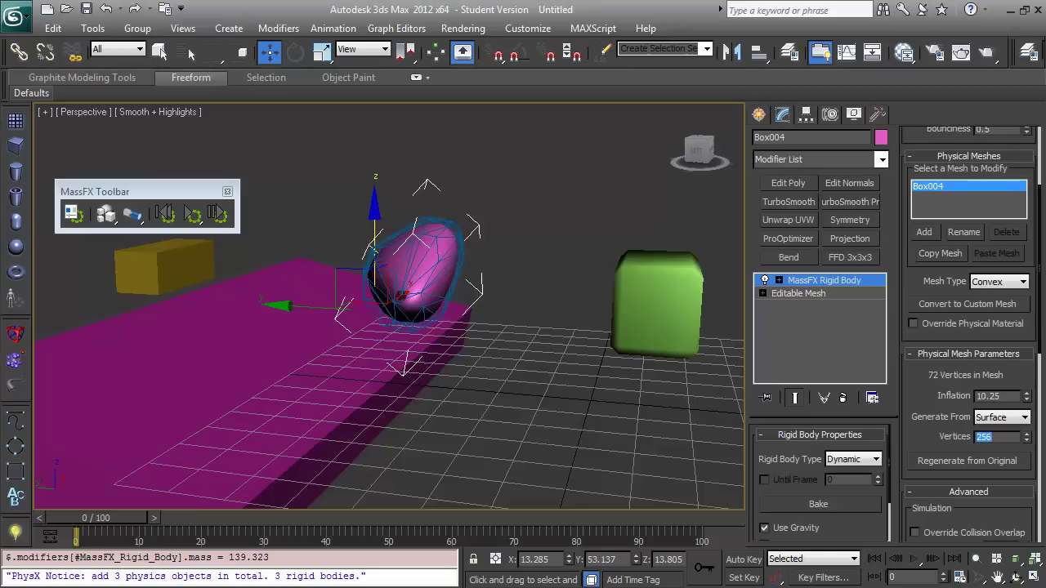
left_click(971, 462)
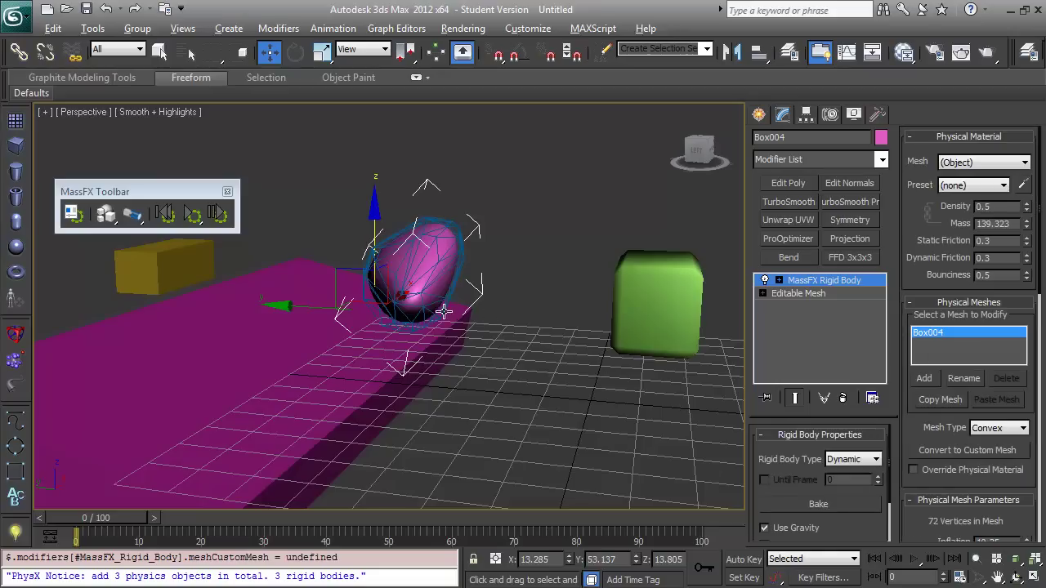
- Run the simulation with the pink object's inflated, denser physical mesh, and reset it to frame 0
middle_click_drag(444, 311, 446, 315, "alt")
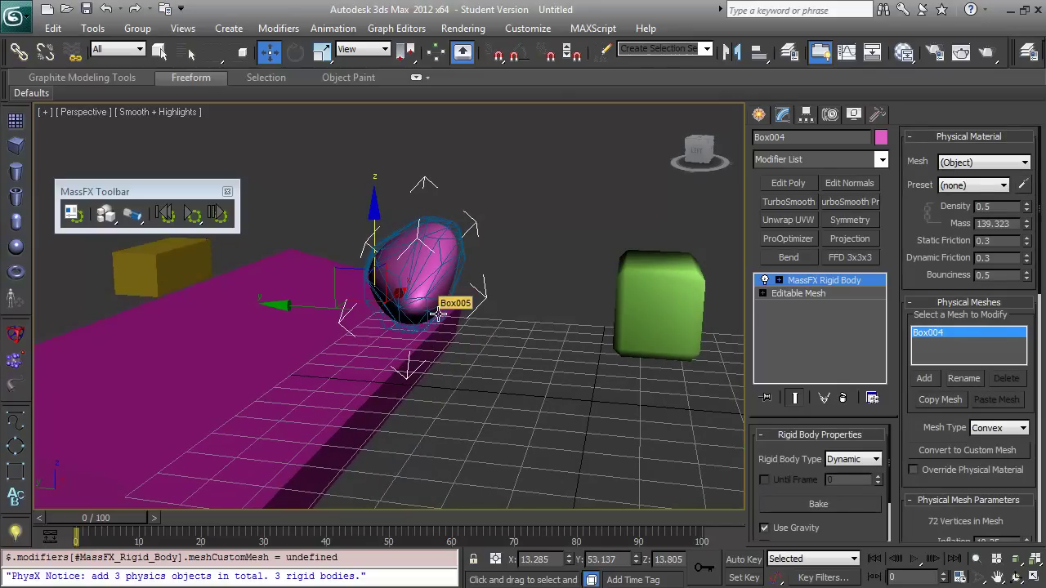
mouse_move(455, 302)
middle_mouse_down("alt")
mouse_move(503, 338)
mouse_move(362, 291)
mouse_move(437, 305)
middle_mouse_up("alt")
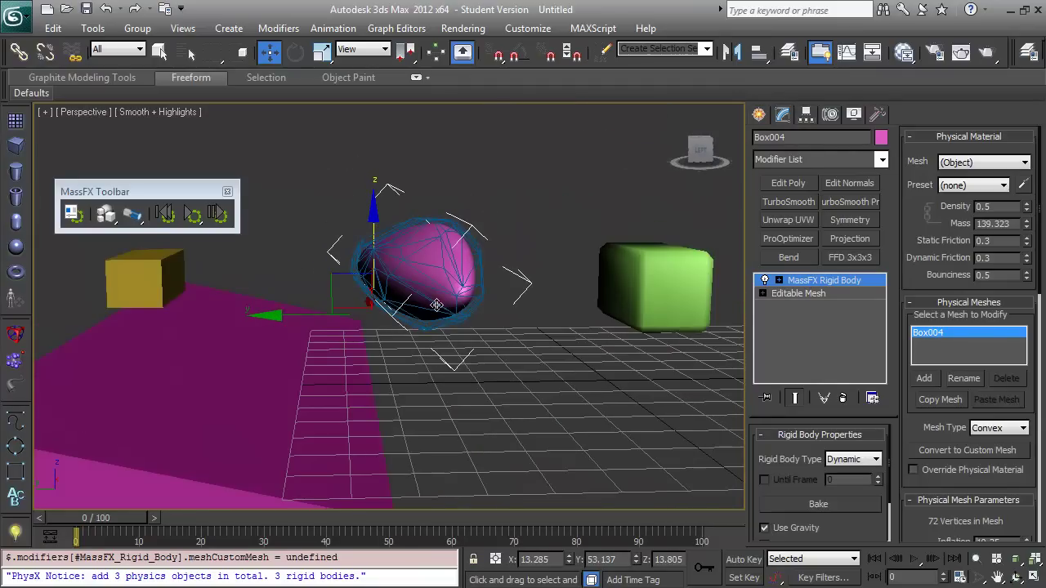
left_click(192, 215)
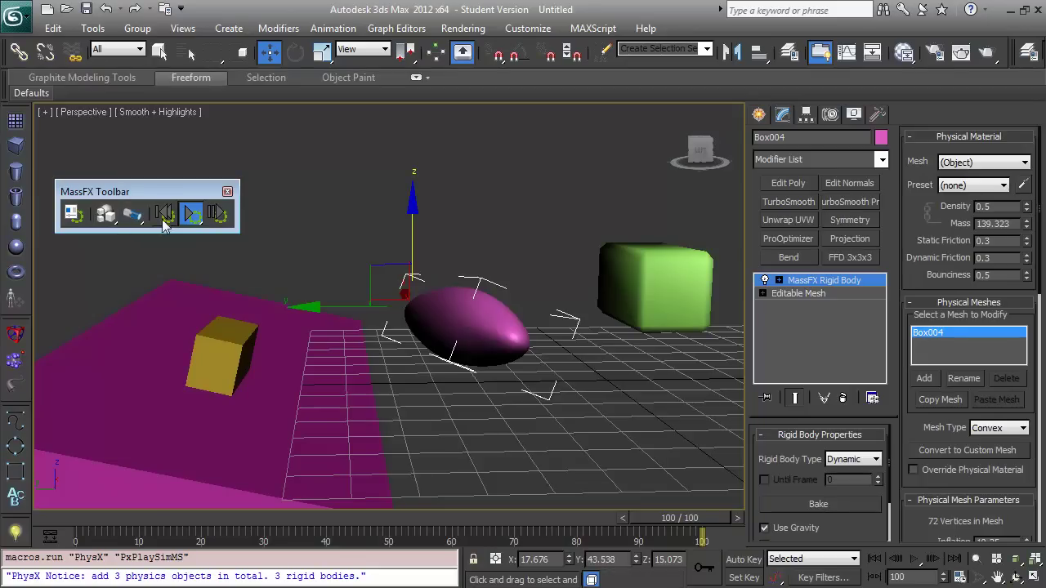
left_click(165, 216)
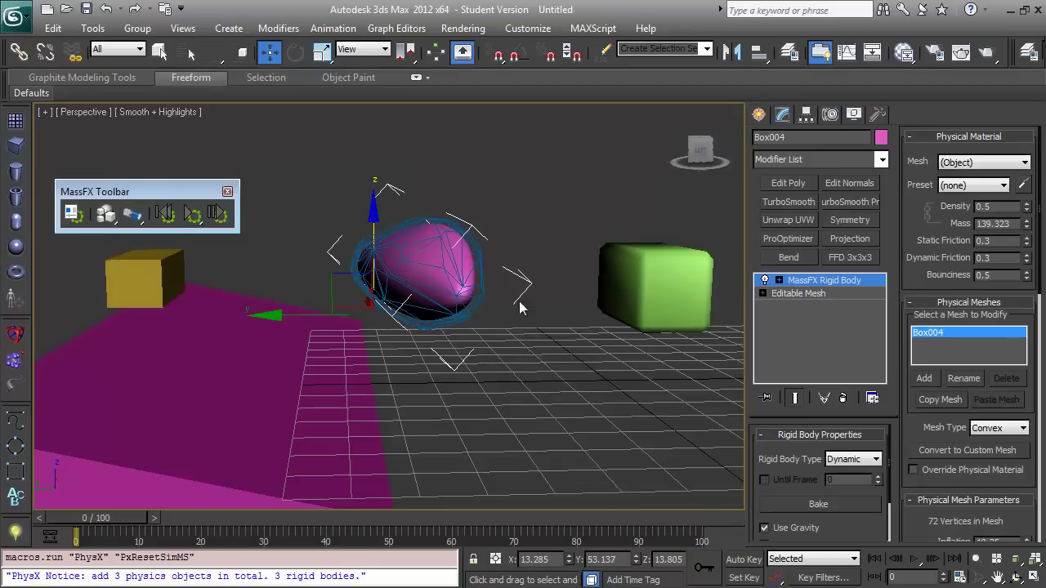
- Set the green chamfer box as a dynamic rigid body and check its physical mesh up close
middle_click_drag(528, 288, 476, 297, "alt")
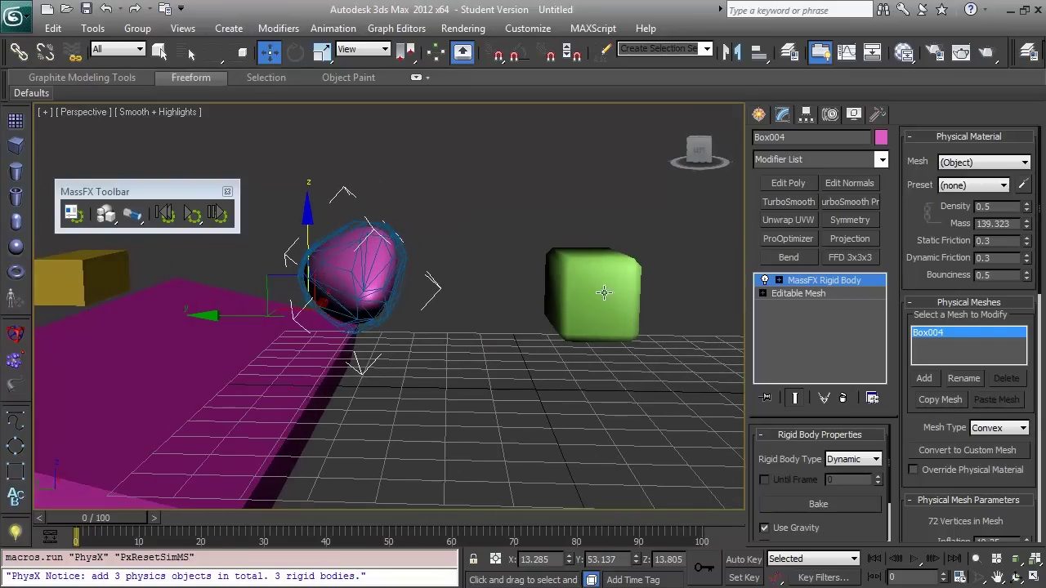
left_click(605, 288)
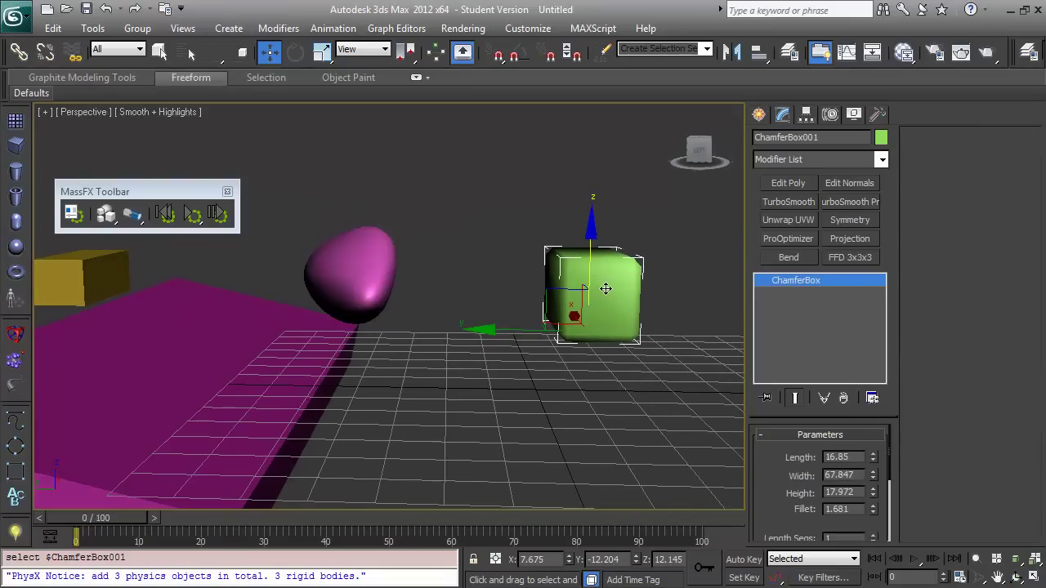
middle_click_drag(619, 288, 474, 305, "alt")
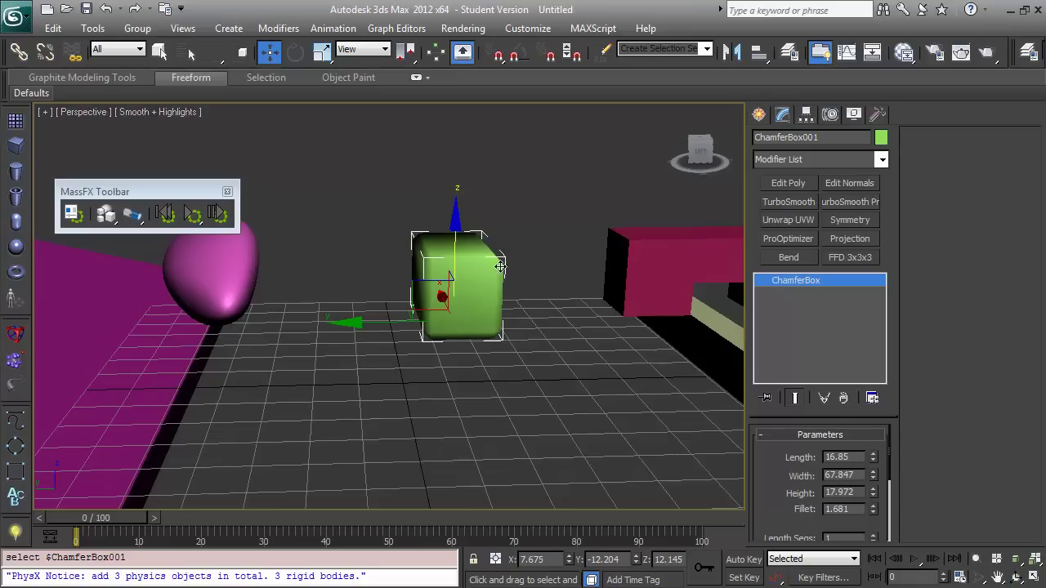
left_click_drag(106, 214, 121, 238)
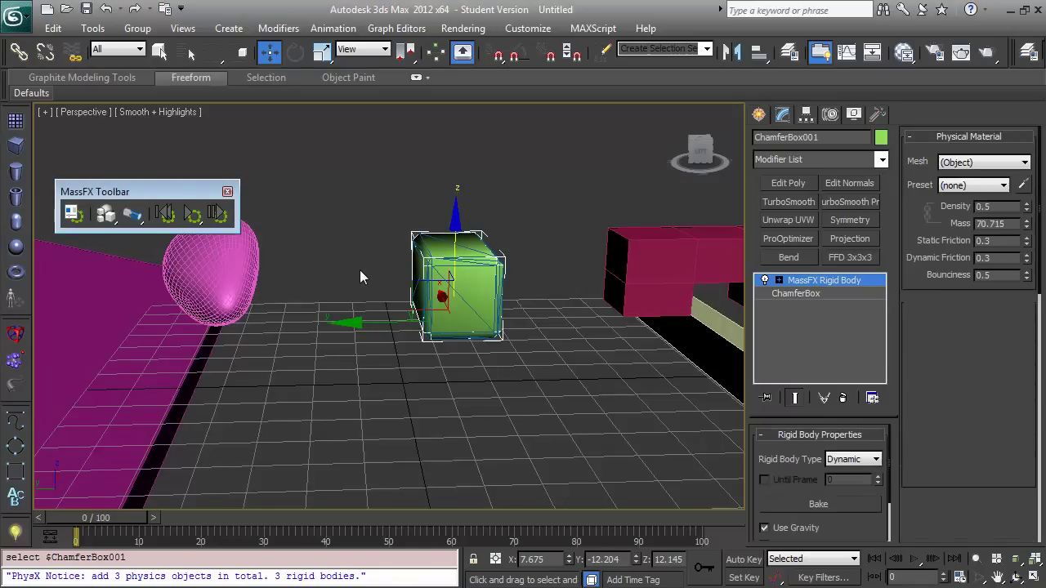
key("F4")
mouse_move(397, 294)
middle_mouse_down("alt")
mouse_move(468, 328)
mouse_move(398, 309)
mouse_move(367, 274)
mouse_move(403, 312)
middle_mouse_up("alt")
key("F4")
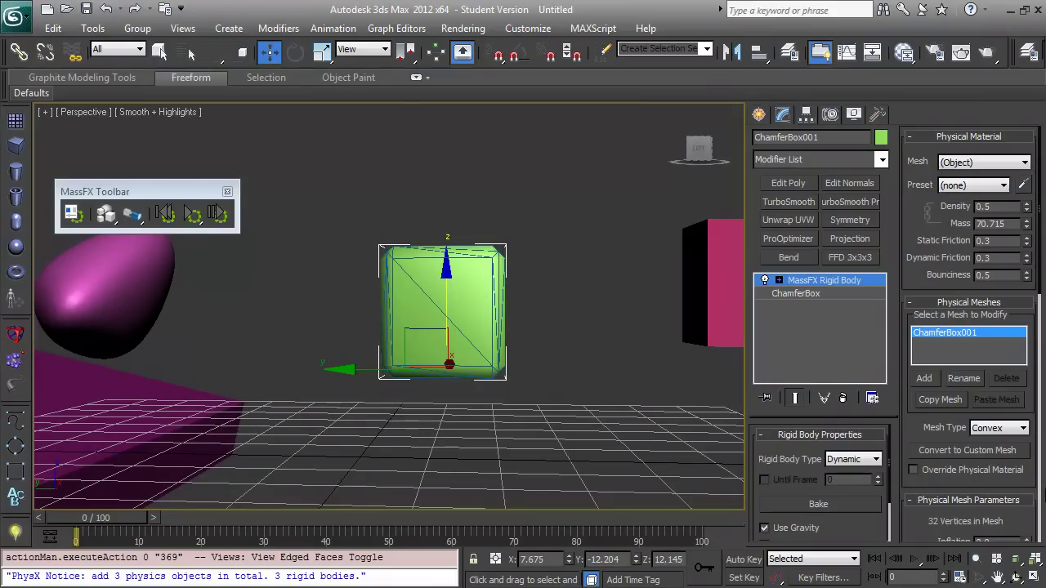
- Change the green chamfer box's physical mesh type to Box
left_click(1014, 434)
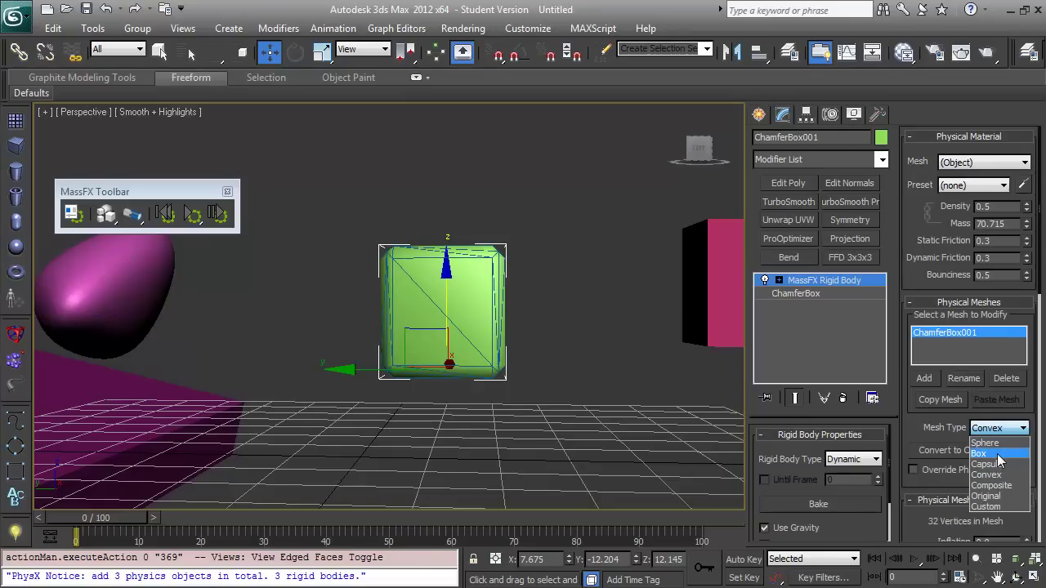
left_click(998, 454)
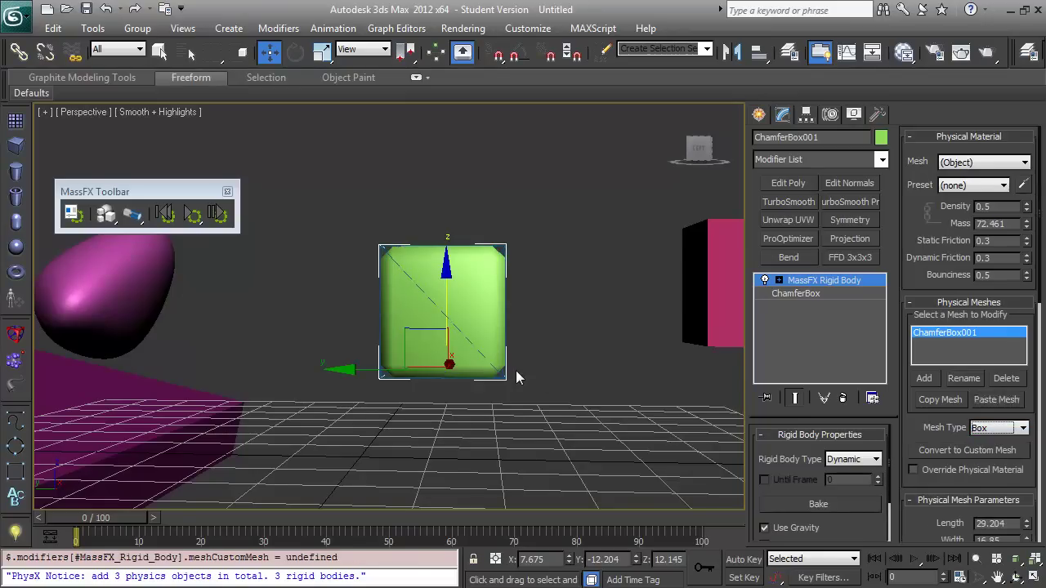
middle_click_drag(516, 370, 358, 356, "alt")
- Set the cream beam and the crimson notched block above it as dynamic rigid bodies
scroll(345, 351, "down", 3)
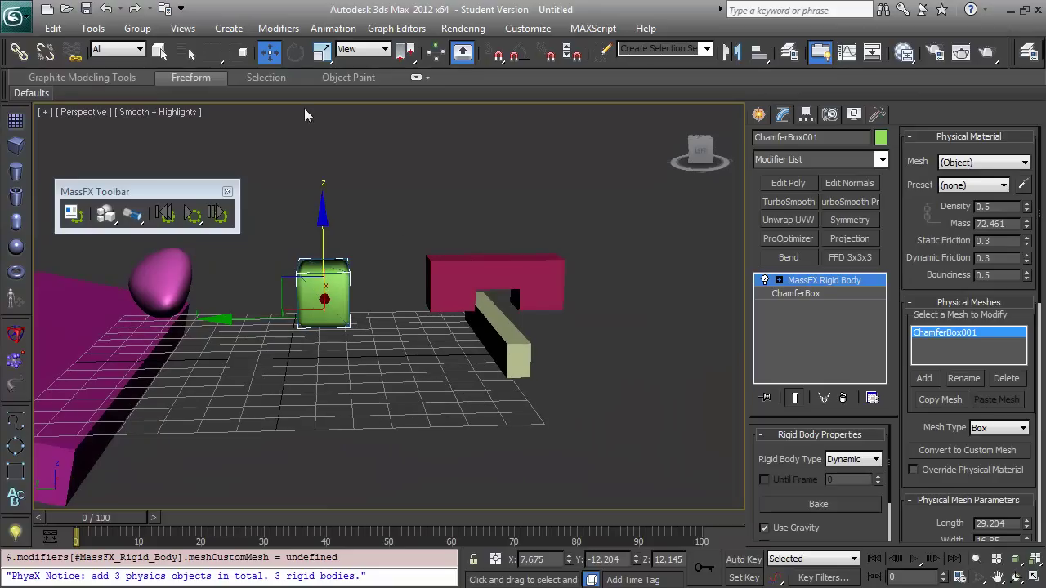
middle_click_drag(414, 336, 376, 341)
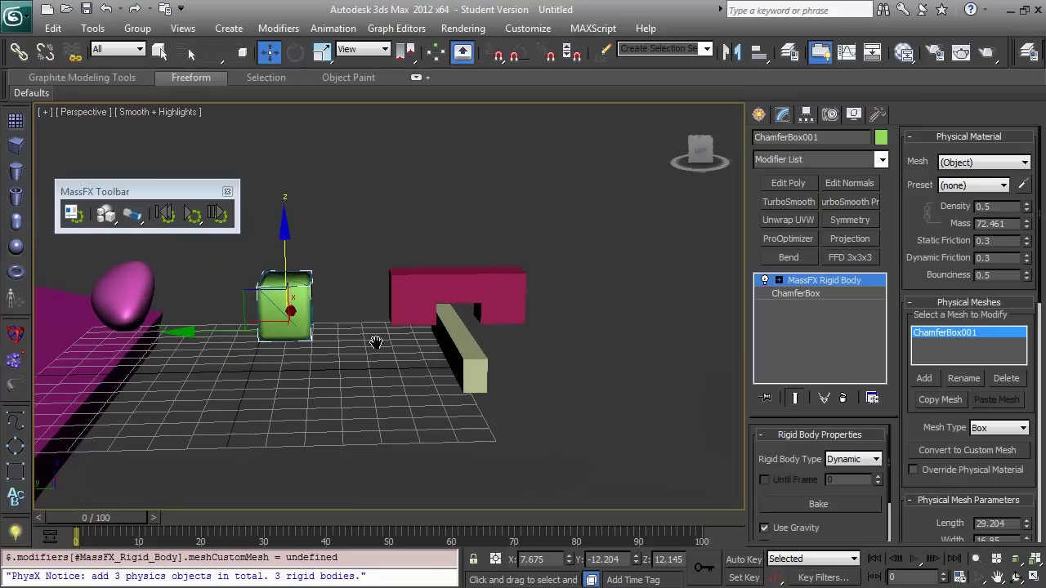
left_click(416, 304)
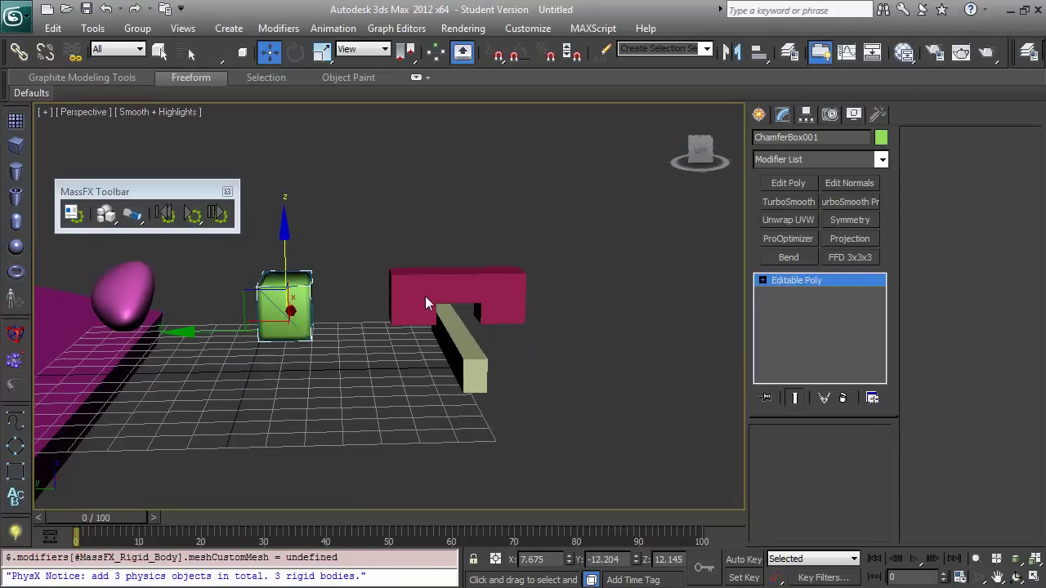
left_click(413, 296)
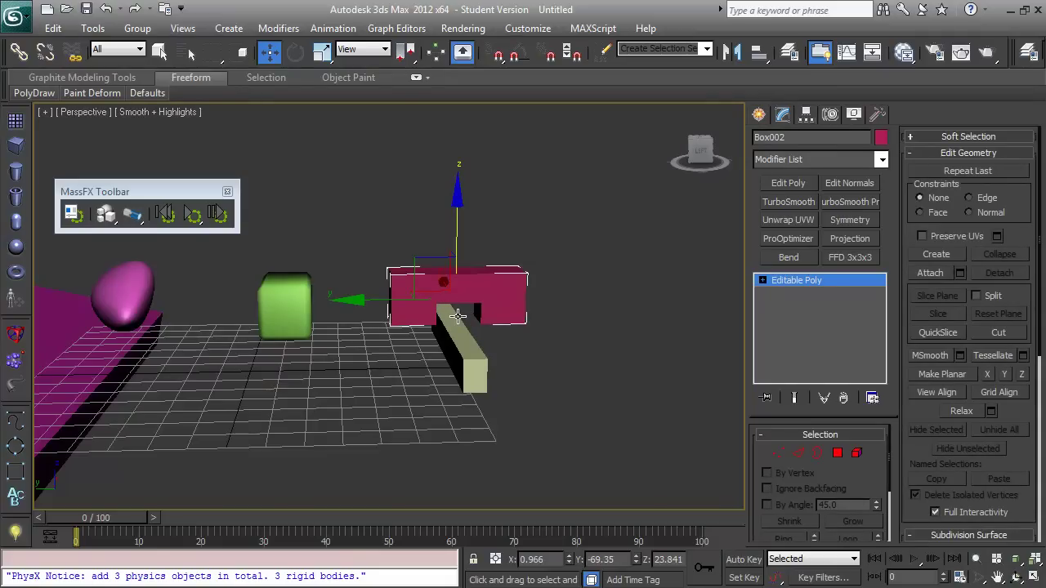
middle_click_drag(458, 316, 449, 311, "alt")
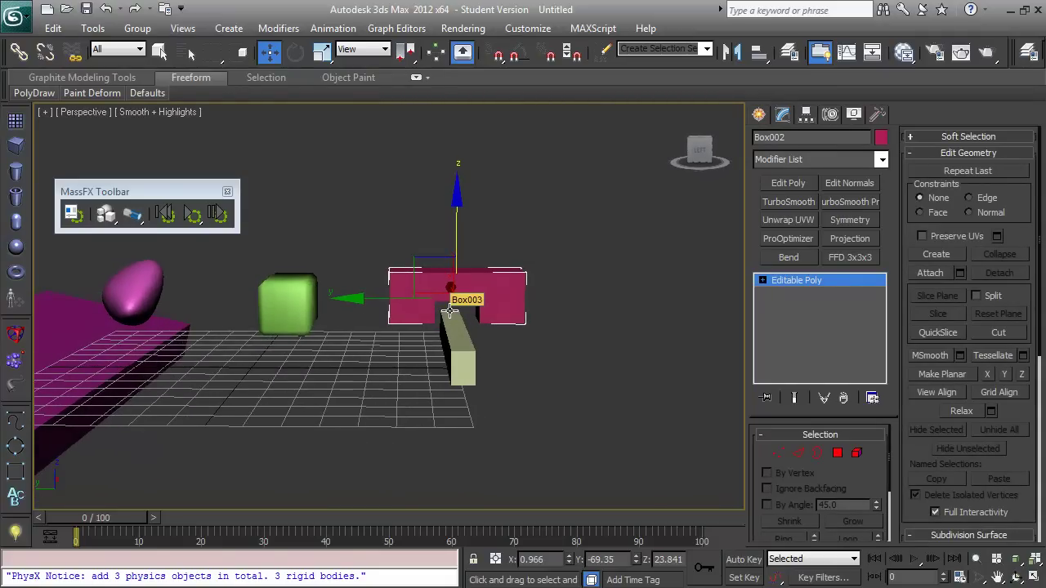
left_click(455, 335)
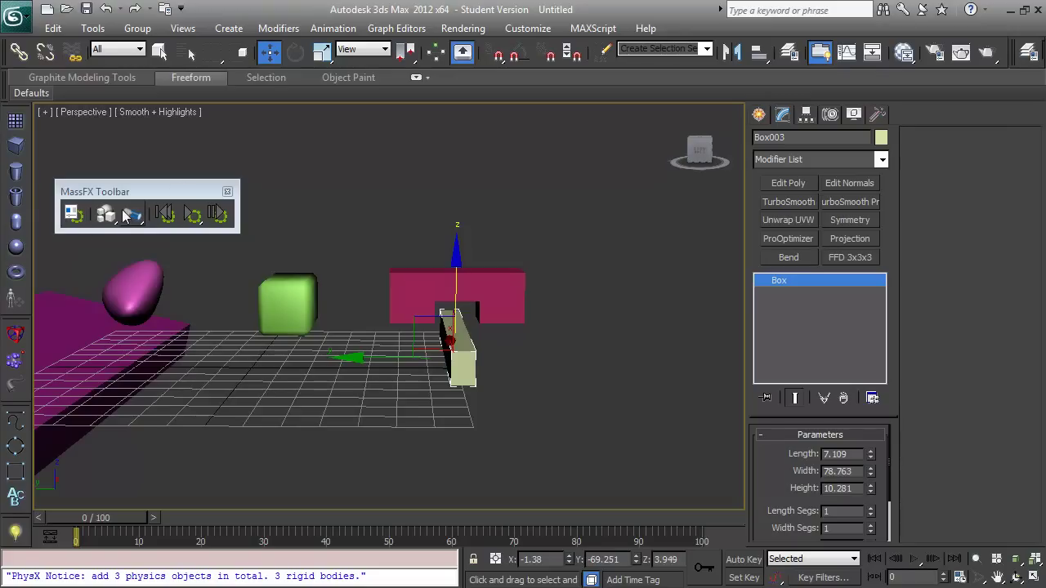
left_click_drag(107, 212, 138, 236)
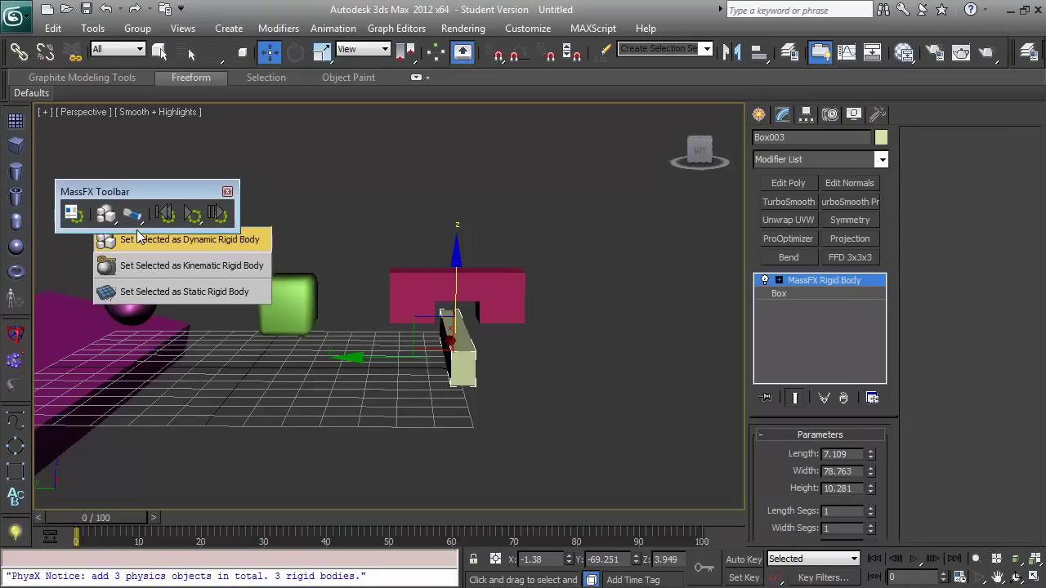
left_click(400, 281)
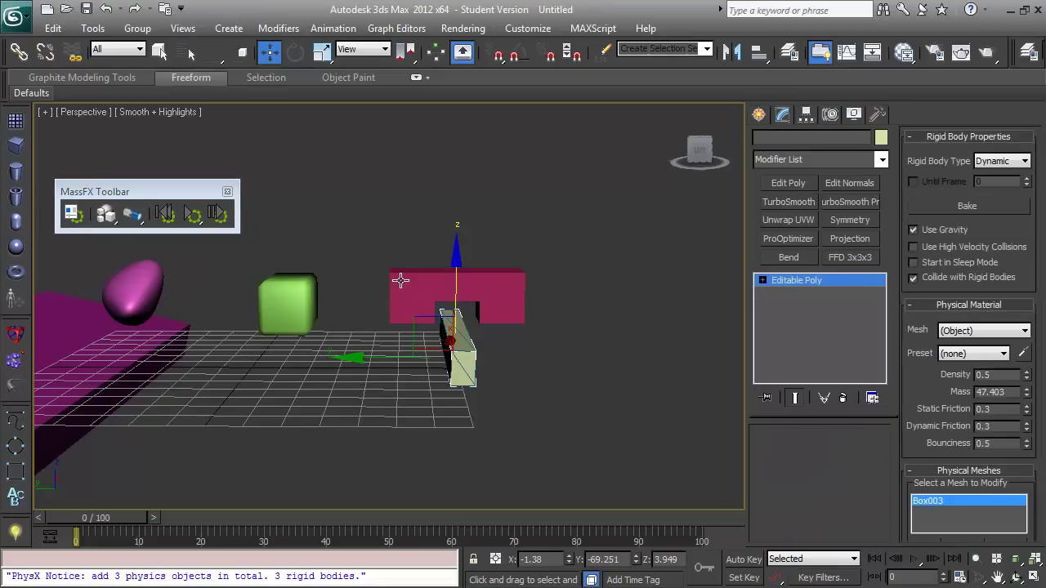
left_click_drag(94, 216, 127, 241)
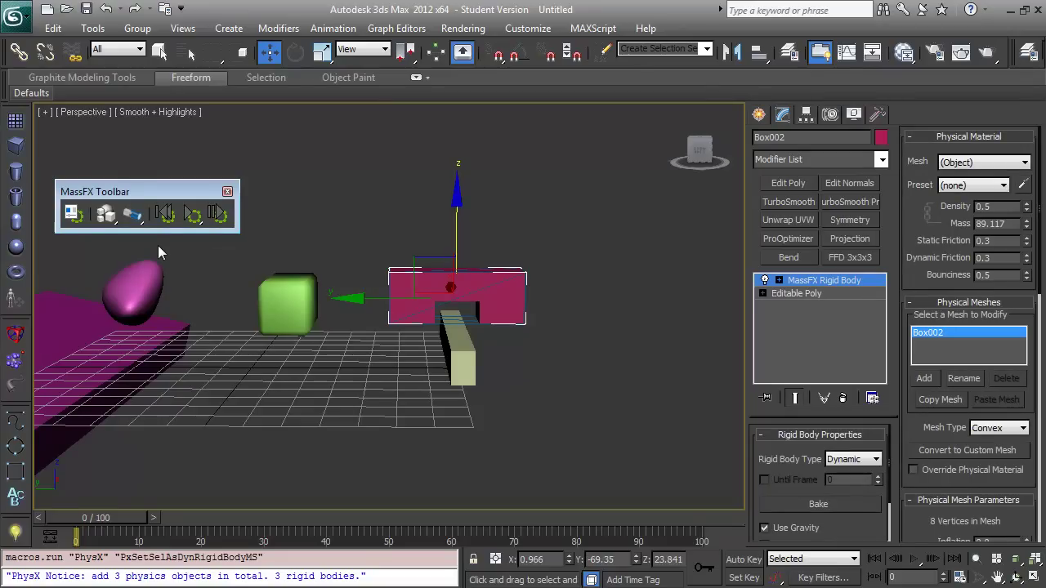
- Run the simulation, examine how the notched block rests on the cream beam, and reset it to frame 0
left_click(190, 215)
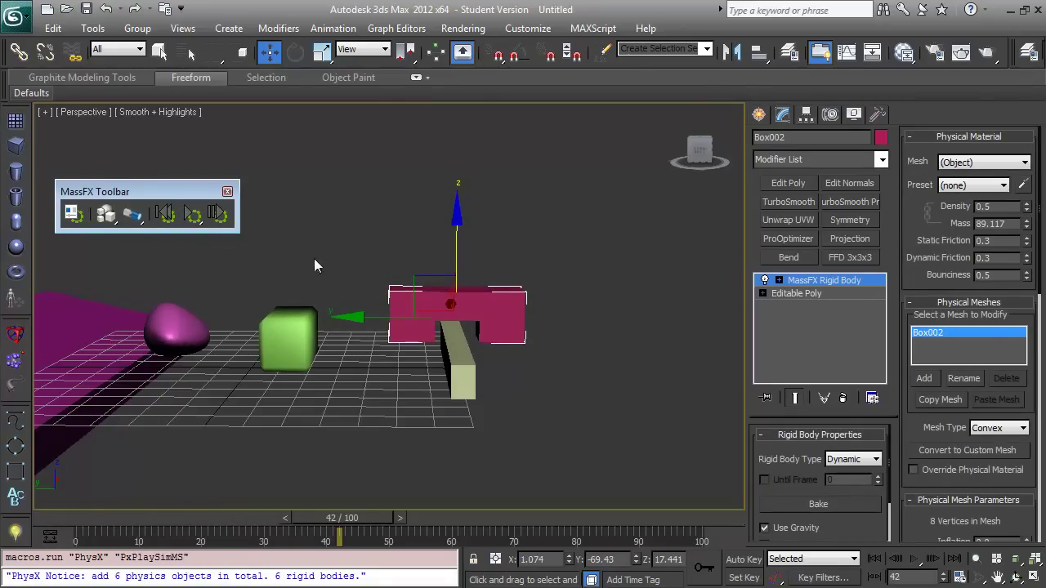
middle_click_drag(659, 388, 584, 400, "alt")
scroll(590, 387, "up", 4)
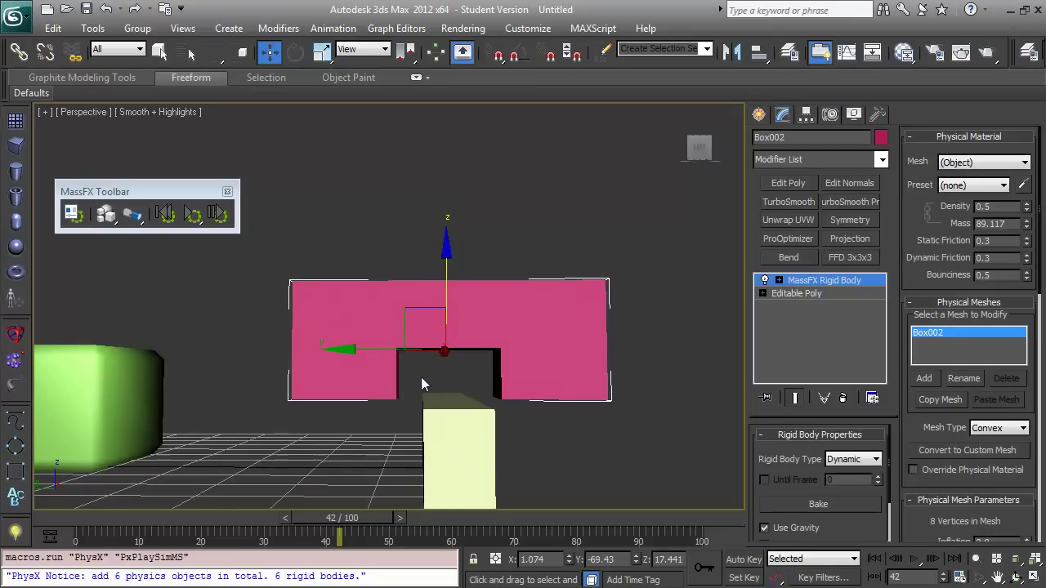
middle_click_drag(504, 413, 382, 357, "alt")
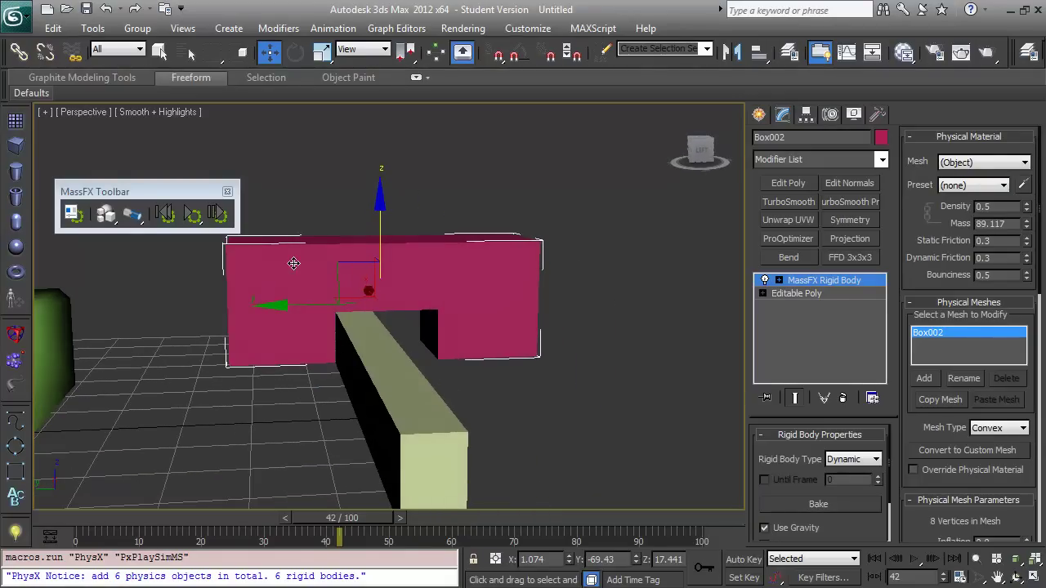
left_click(165, 213)
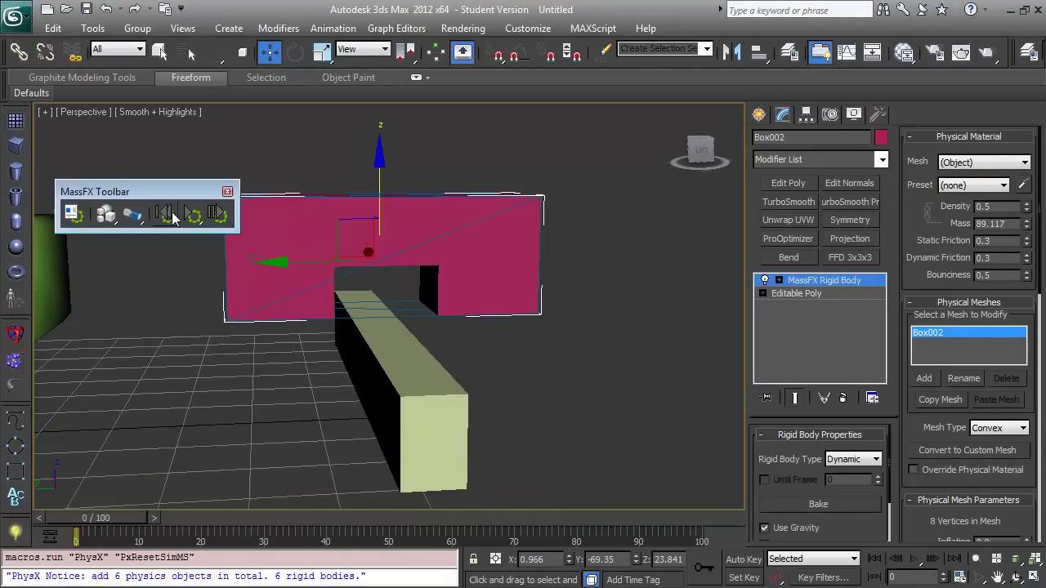
- Check the mesh across the crimson block's notch and change its physical mesh type to Composite
scroll(420, 328, "up", 4)
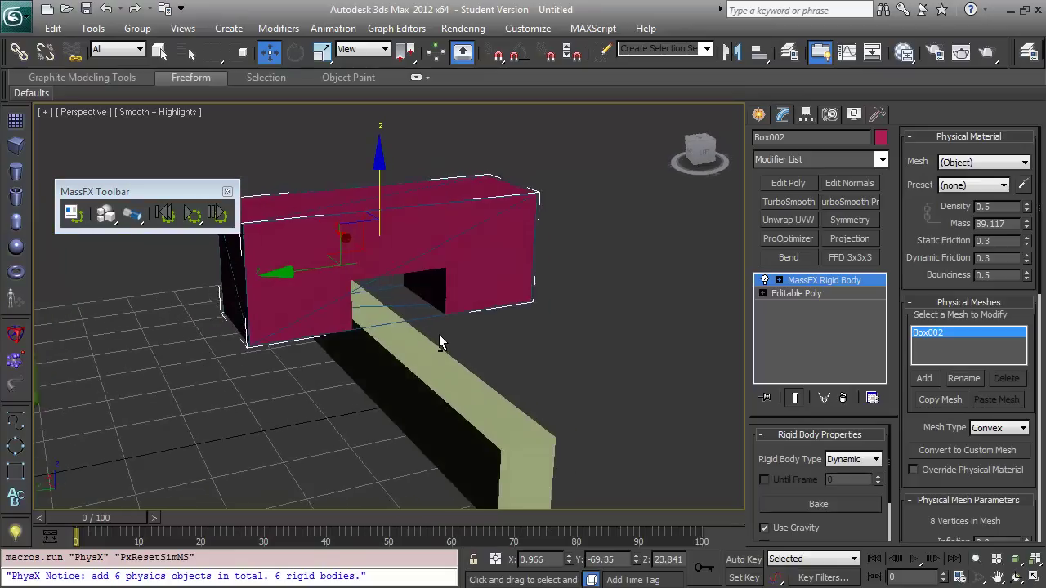
middle_click_drag(422, 331, 358, 345, "alt")
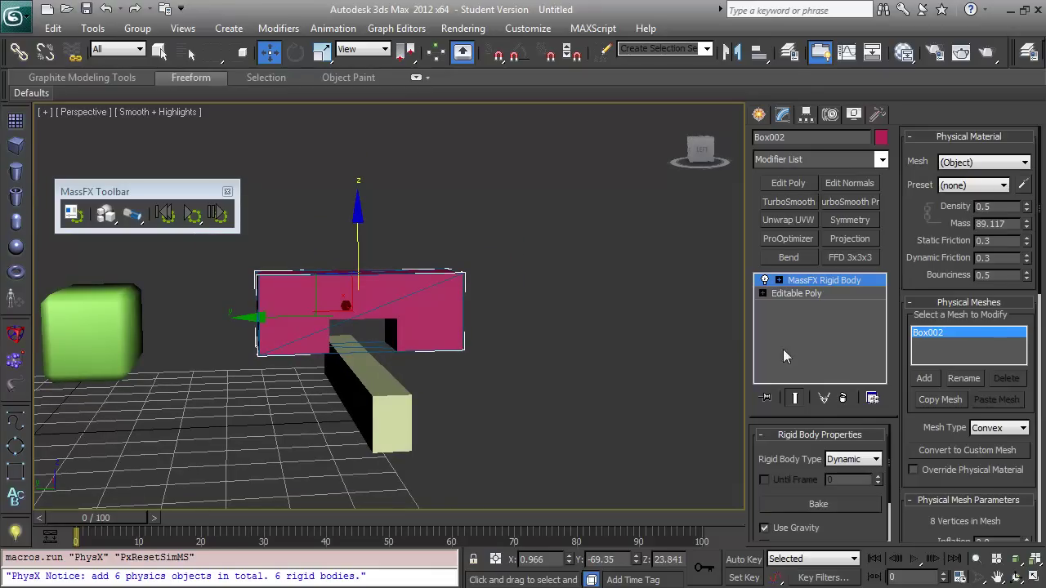
scroll(1026, 369, "down", 2)
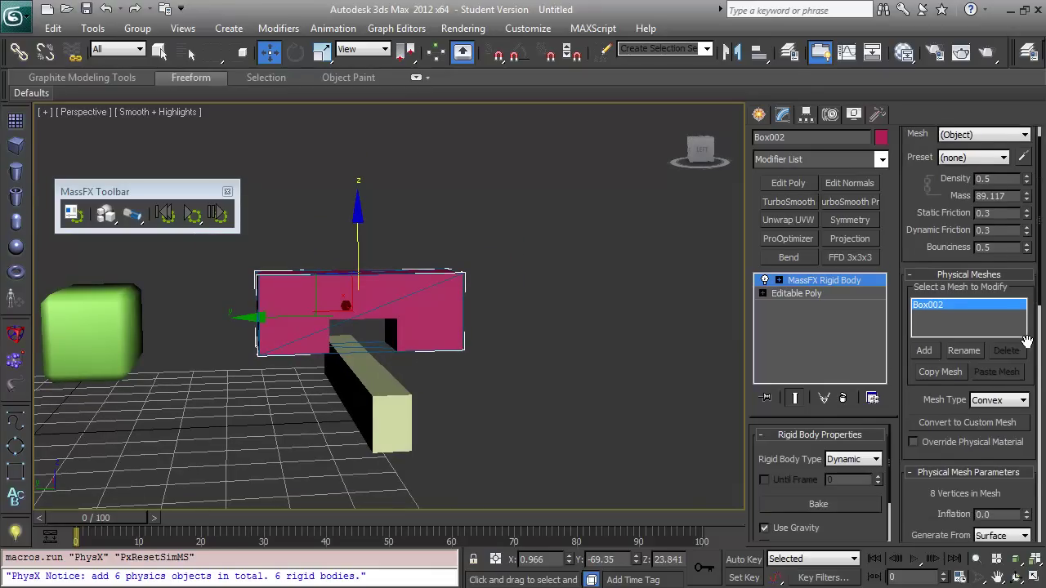
left_click(1007, 394)
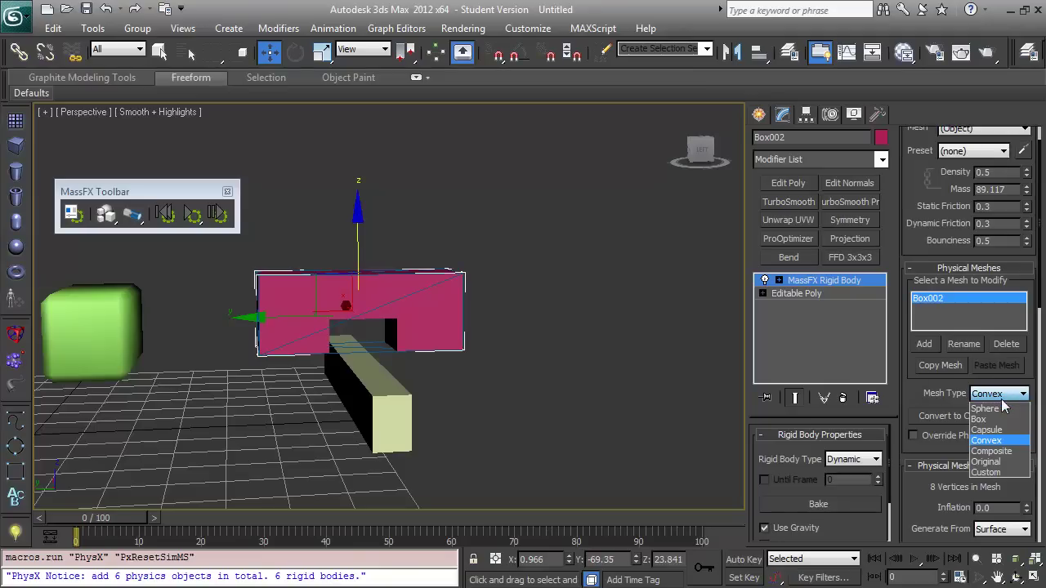
left_click(1000, 452)
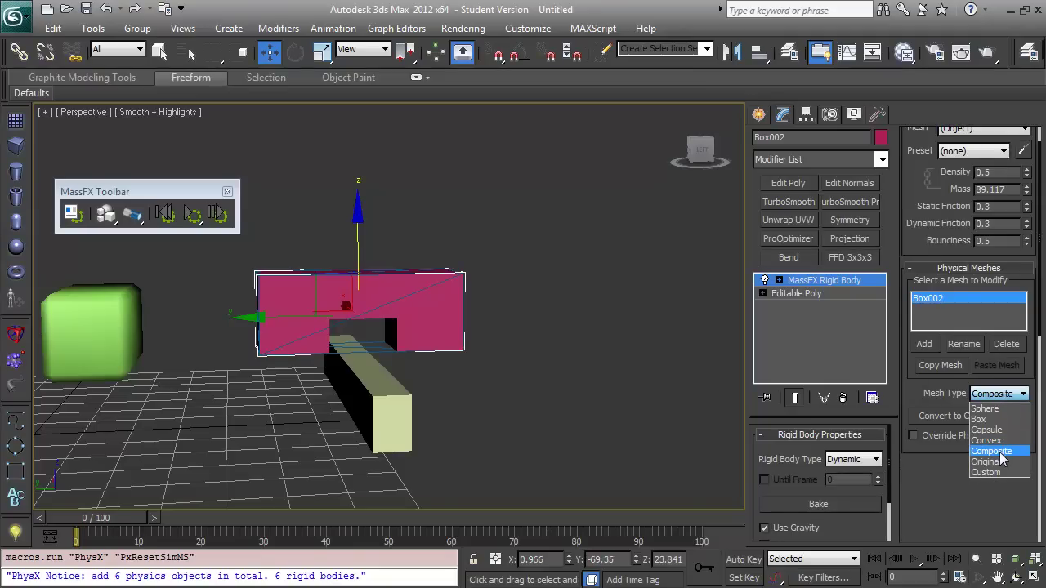
left_click(1002, 458)
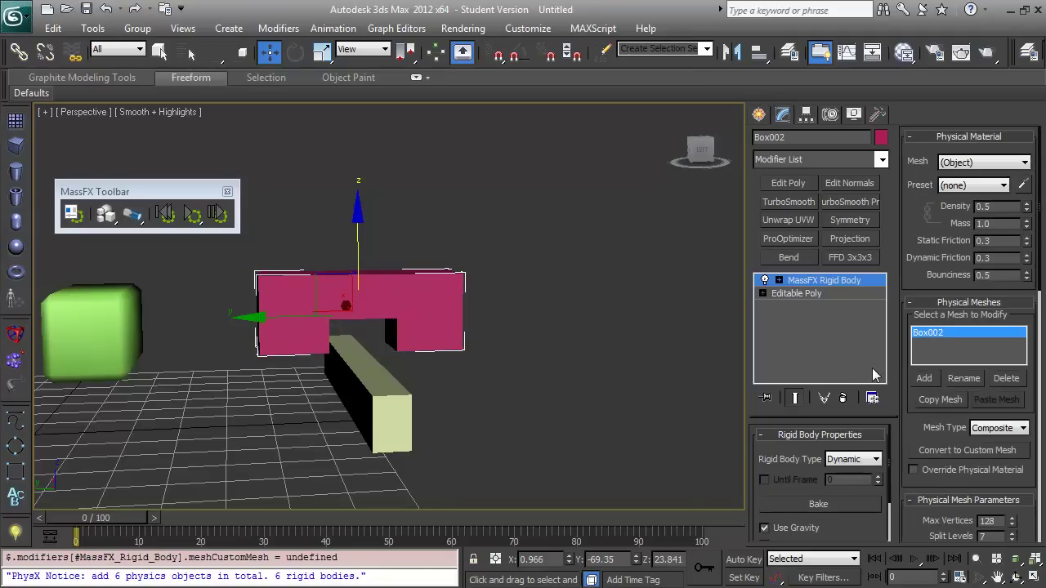
- Generate the crimson block's composite physical mesh with the default parameters and examine it around the notch
middle_click_drag(426, 341, 407, 341, "alt")
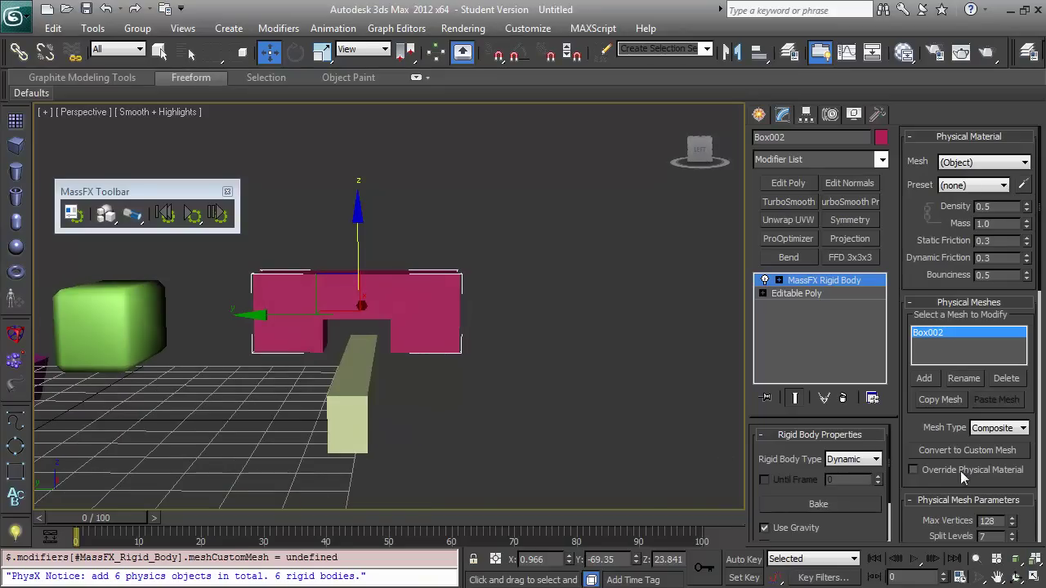
left_click_drag(1017, 475, 1020, 352)
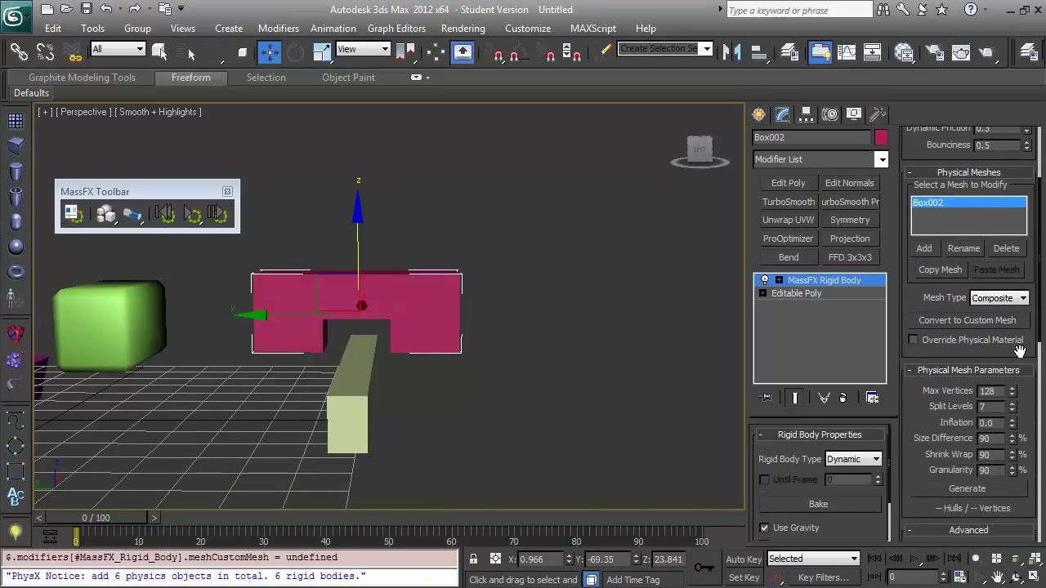
left_click(977, 489)
scroll(412, 366, "up", 5)
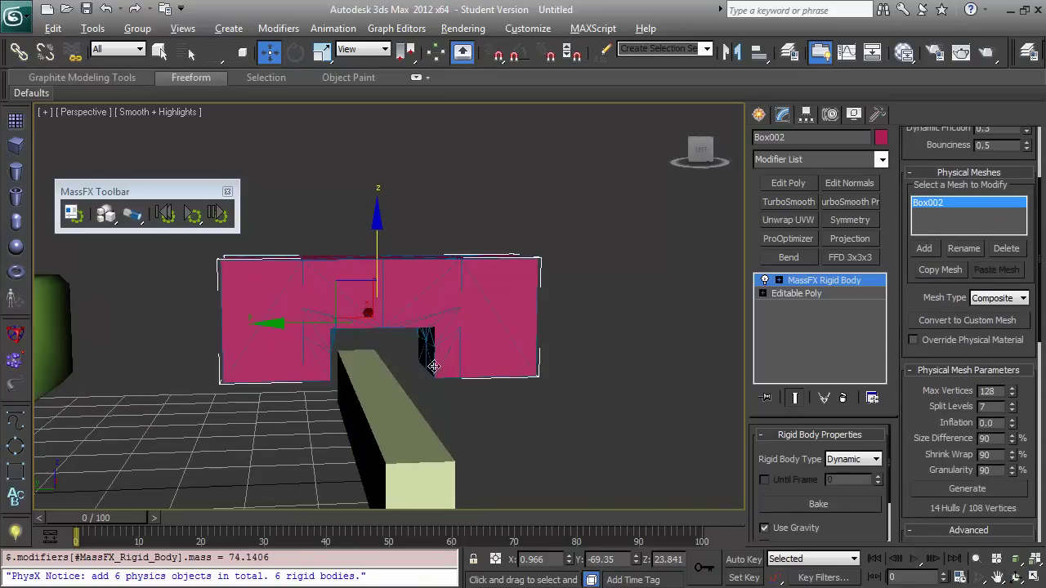
middle_click_drag(408, 352, 339, 368, "alt")
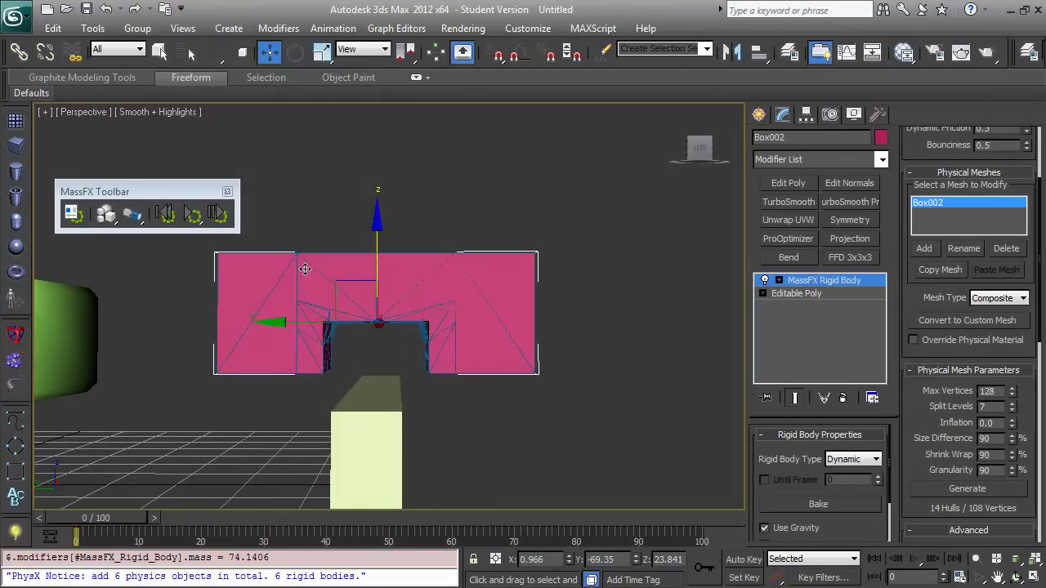
middle_click_drag(303, 336, 354, 376, "alt")
middle_click_drag(391, 335, 343, 389, "alt")
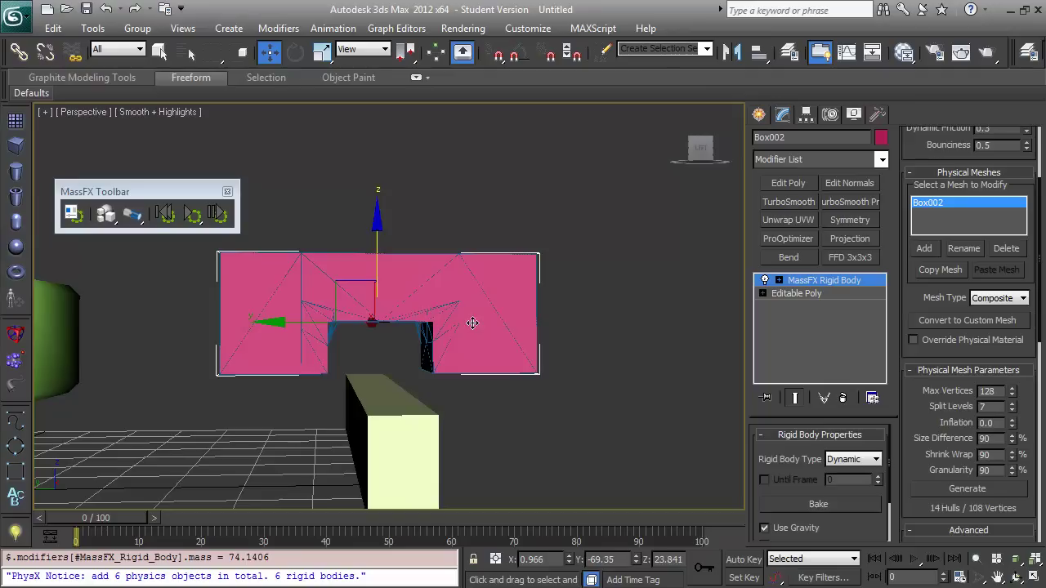
- Run the simulation, stop it once the objects settle, and examine how the notched block fits over the cream beam
left_click(190, 215)
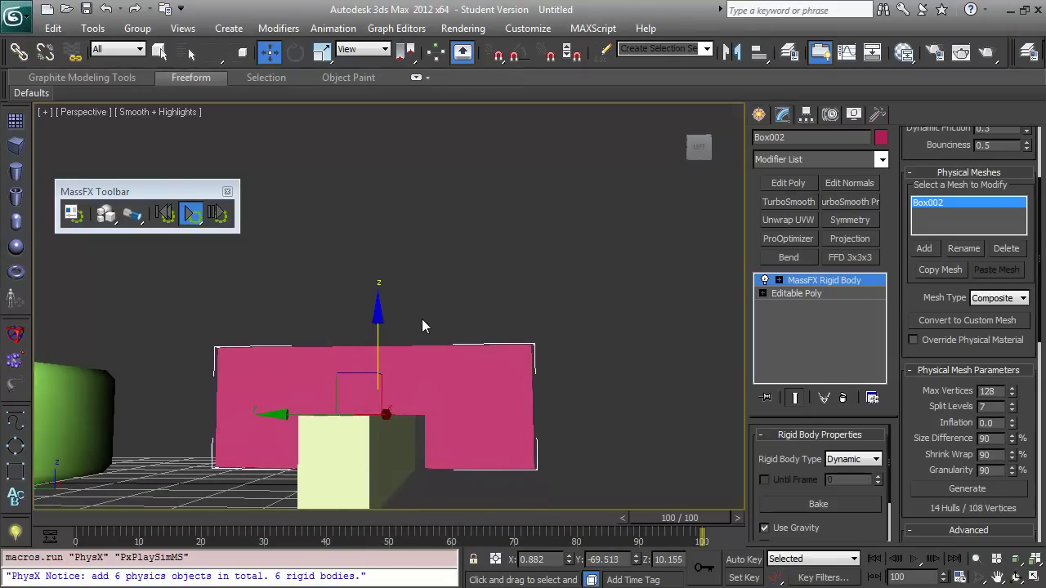
left_click(196, 218)
middle_click_drag(368, 368, 391, 385, "alt")
middle_click_drag(391, 385, 465, 306)
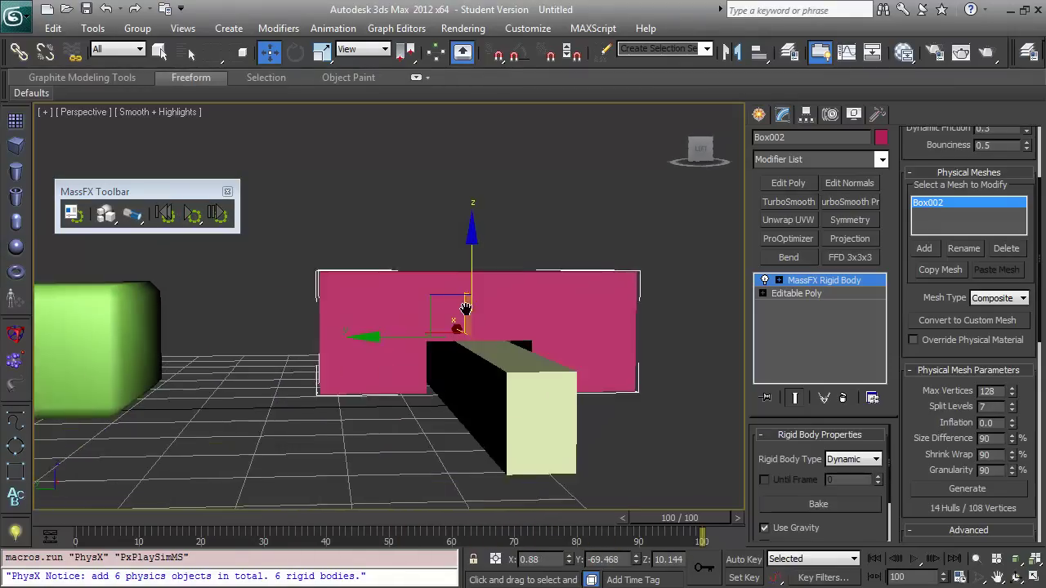
scroll(394, 313, "down", 3)
middle_click_drag(393, 313, 315, 347, "alt")
middle_click_drag(314, 347, 433, 321)
- Select every object in the scene and delete them all
scroll(482, 317, "down", 5)
scroll(415, 328, "down", 3)
left_click(79, 437)
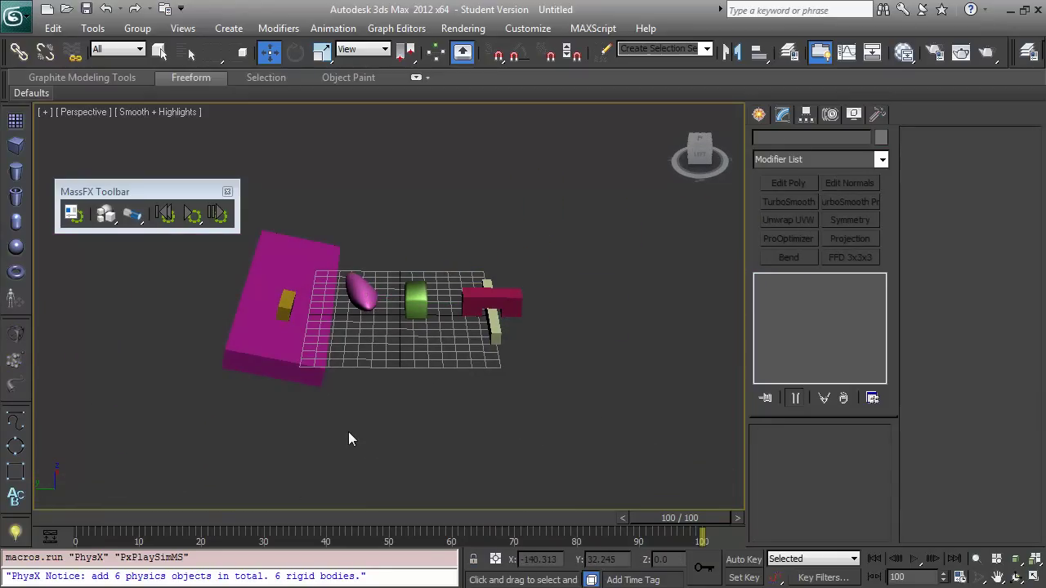
left_click_drag(152, 419, 633, 231)
key("Delete")
- Create a small box primitive beside the grid and scale it along X to about 59%
left_click(759, 114)
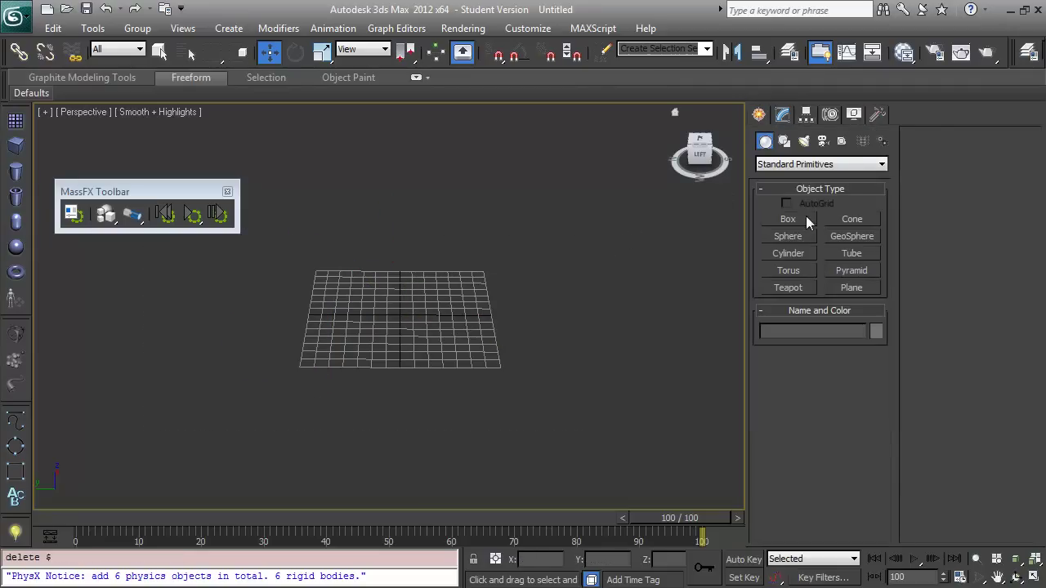
left_click(791, 224)
left_click_drag(552, 282, 558, 305)
left_click(558, 295)
right_click(574, 321)
middle_click_drag(588, 341, 603, 356, "alt")
key("r")
left_click_drag(589, 351, 581, 334)
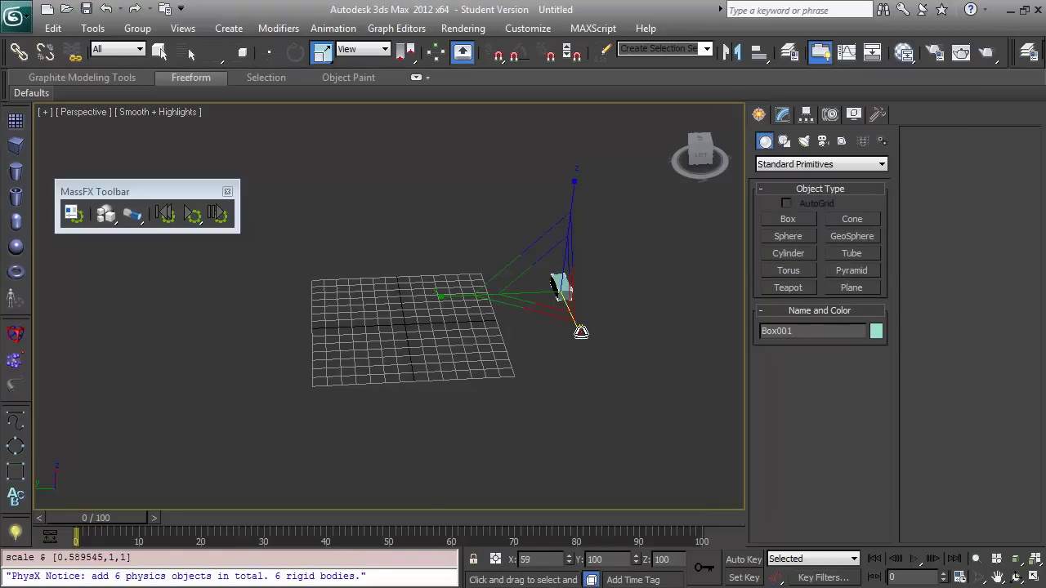
- Move the box along Y to about -38.4 and raise it to about Z 38.6 above the grid
key("w")
left_click_drag(489, 295, 376, 303)
middle_click_drag(447, 338, 444, 312, "alt")
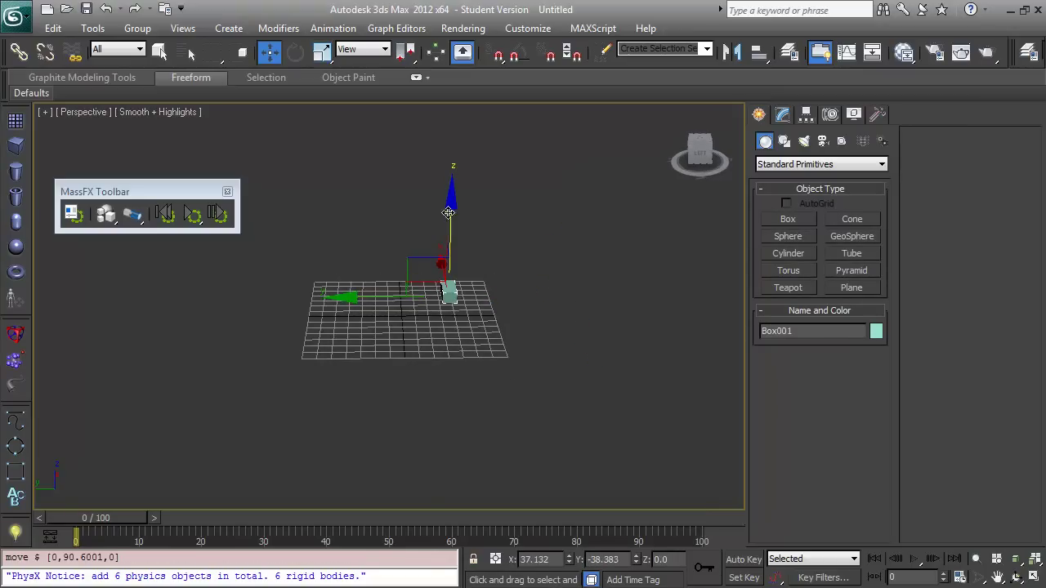
left_click_drag(449, 212, 448, 169)
middle_click_drag(493, 219, 511, 305)
mouse_move(511, 305)
middle_mouse_down("alt")
mouse_move(522, 320)
mouse_move(520, 306)
middle_mouse_up("alt")
left_click_drag(469, 241, 470, 213, "shift")
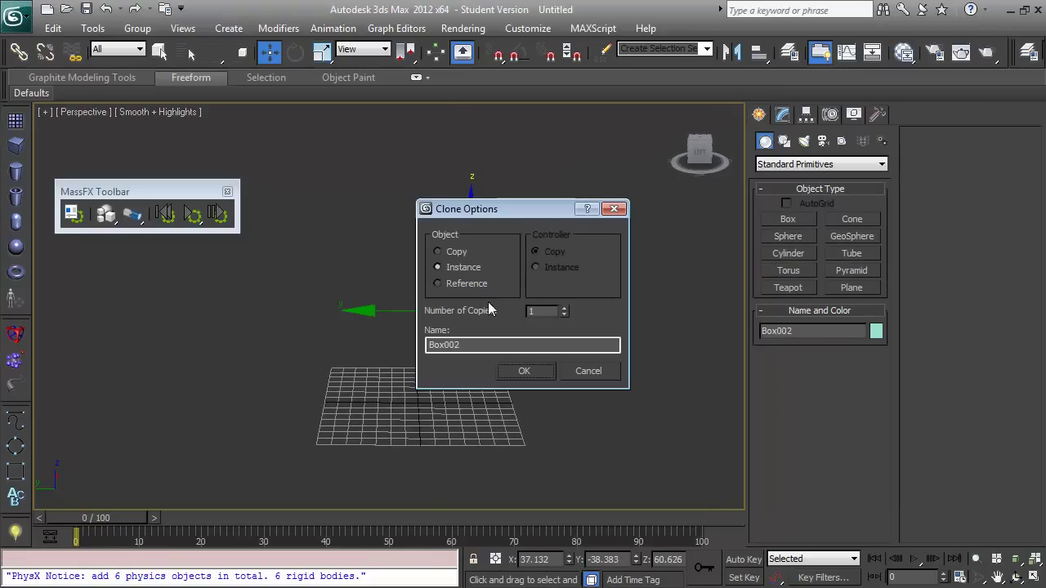
left_click(563, 307)
left_click(564, 308)
left_click(584, 366)
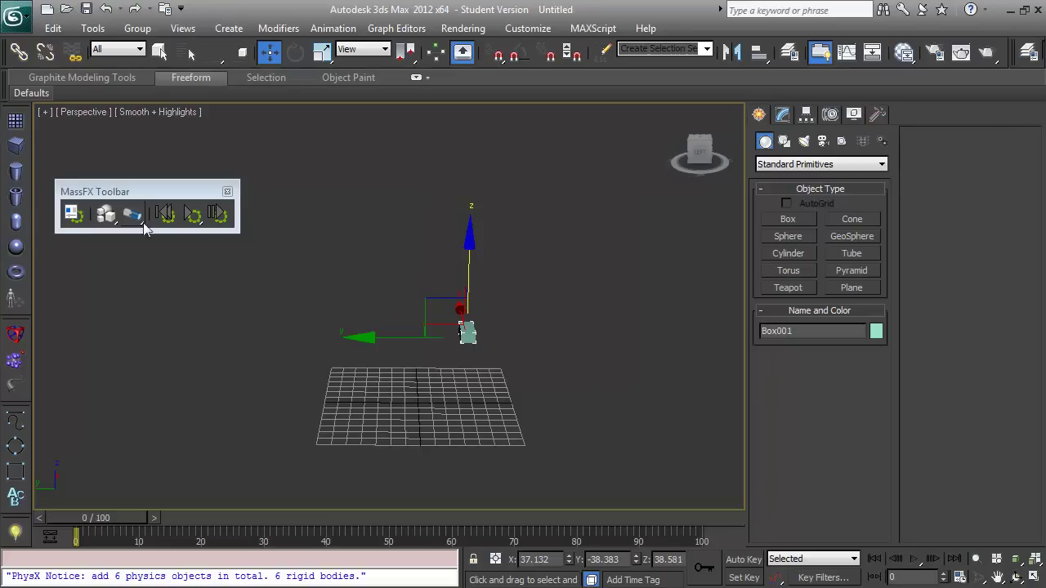
- Set the small box as a dynamic rigid body and reselect it
left_click(106, 214)
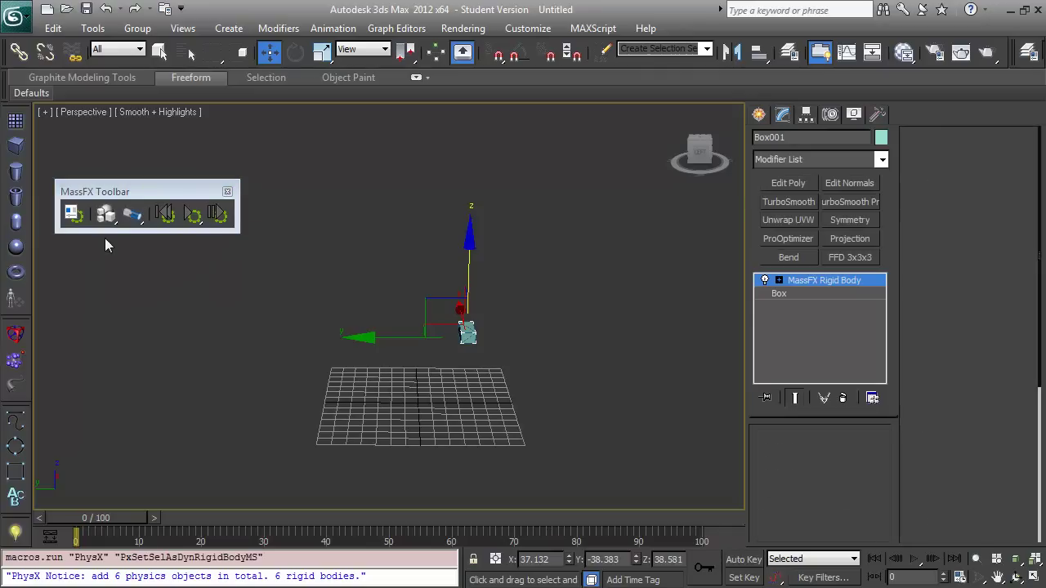
left_click(104, 238)
left_click(466, 334)
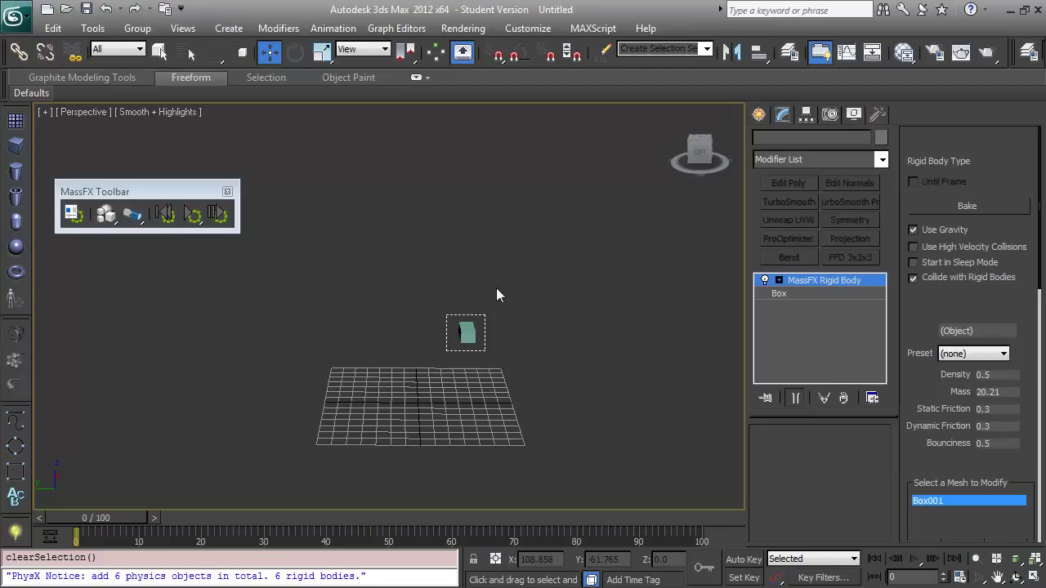
- Clone the box upward along Z as five evenly spaced instances to form a column of six
key("w")
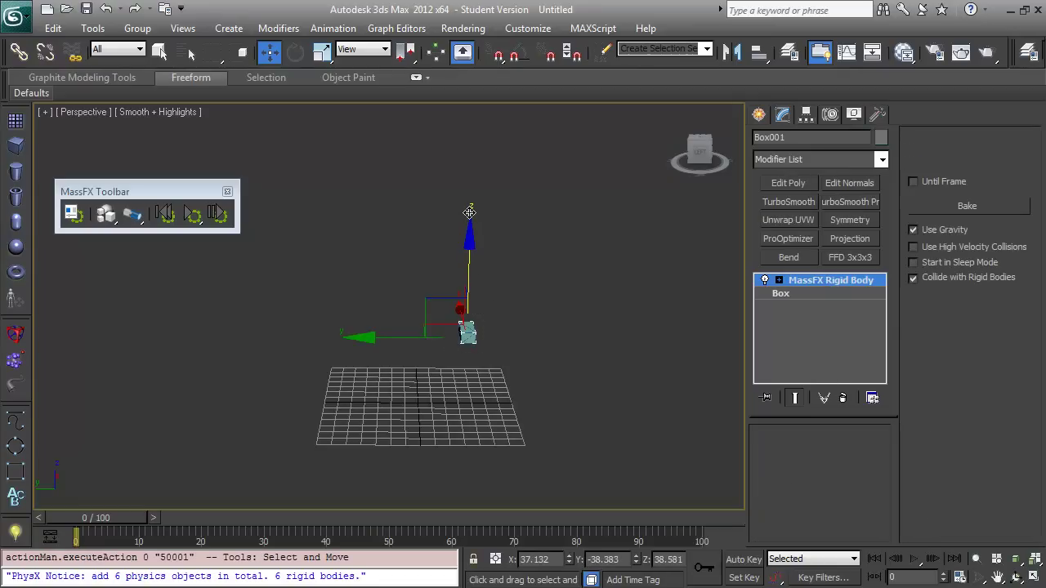
left_click_drag(469, 210, 469, 185, "shift")
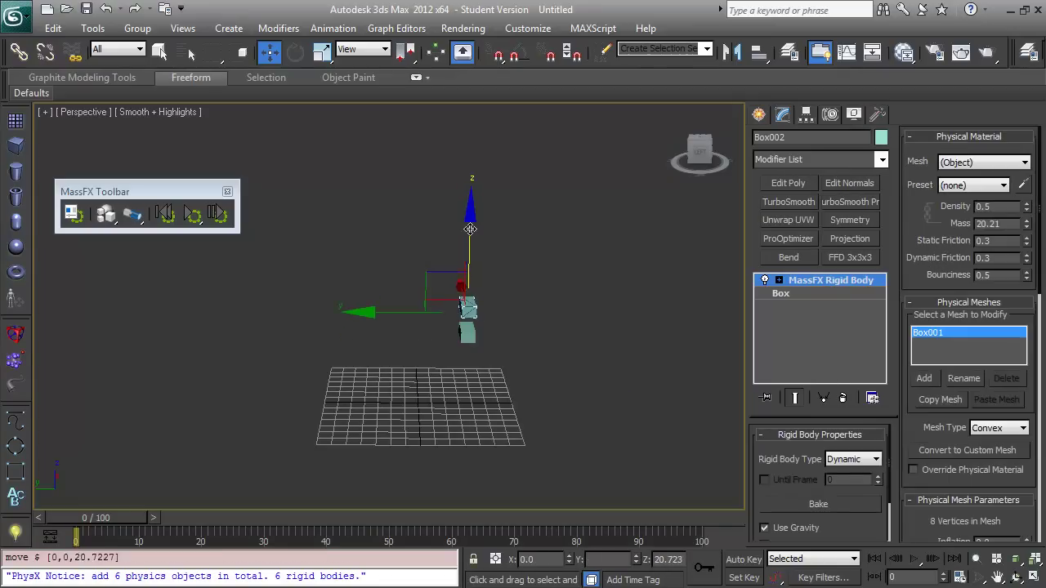
left_click(527, 371)
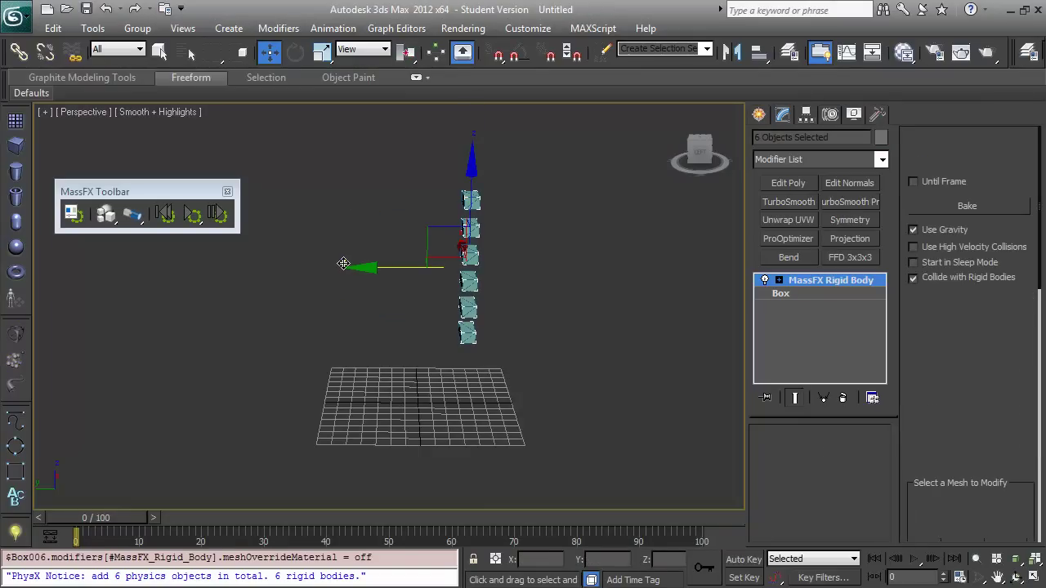
- Clone the column of boxes along Y as five evenly spaced instances to form a six-by-six wall
left_click_drag(343, 264, 307, 265, "shift")
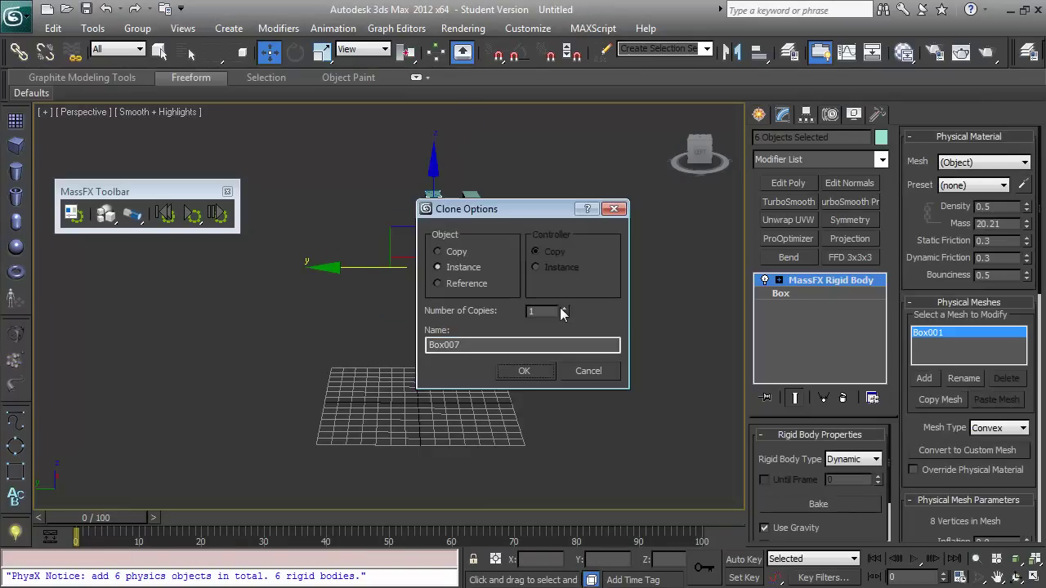
left_click(528, 371)
middle_click_drag(469, 375, 506, 372)
- Select all boxes in the wall and change their physical mesh type to Box
left_click_drag(351, 155, 616, 375)
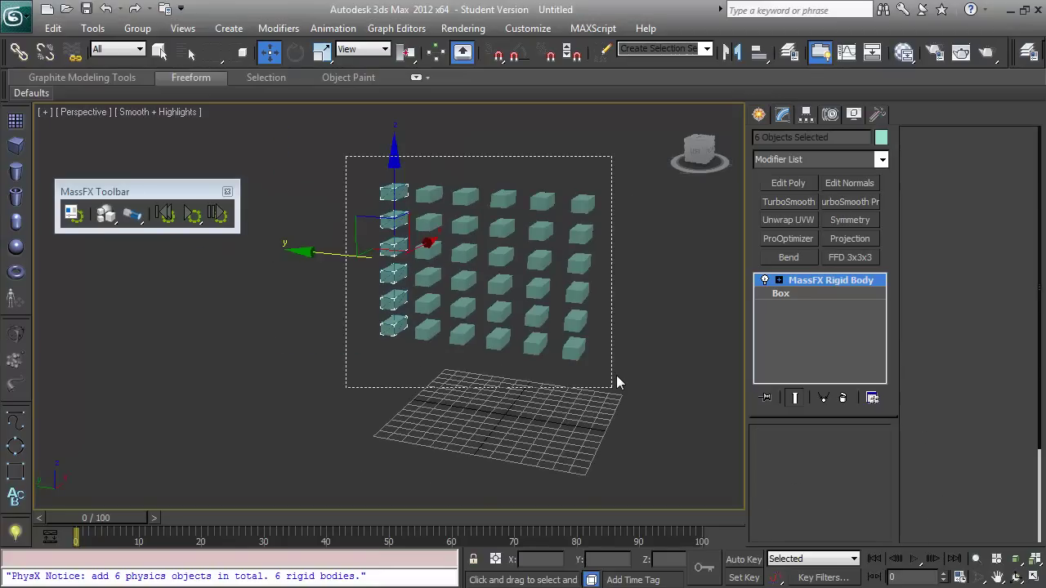
left_click(1000, 427)
left_click(996, 454)
- Clone the wall of boxes along X as 5 instances to form a block, and clear the selection
middle_click_drag(629, 327, 548, 323, "alt")
left_click_drag(547, 253, 594, 242, "shift")
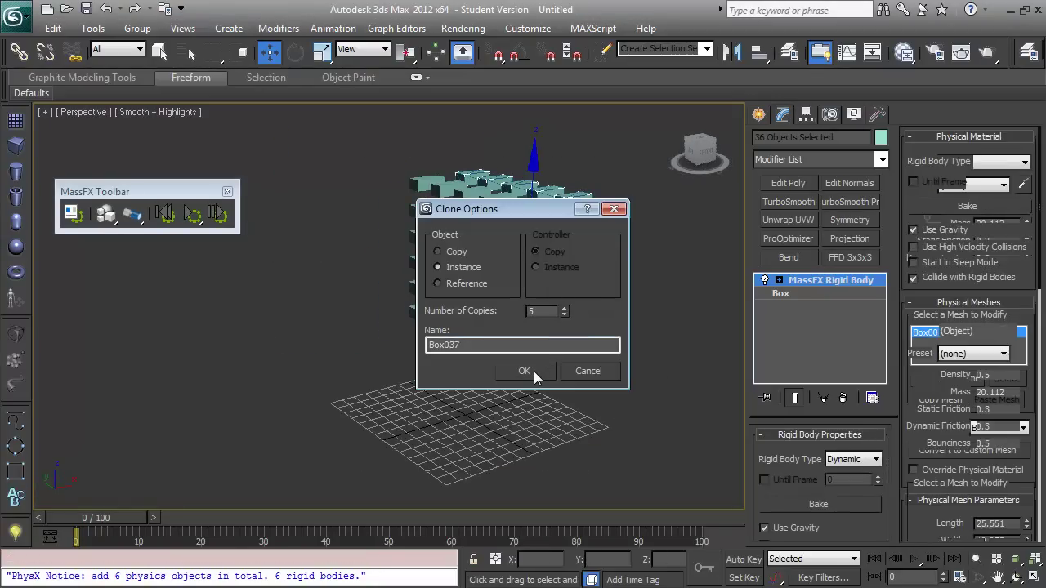
left_click(534, 371)
left_click(550, 421)
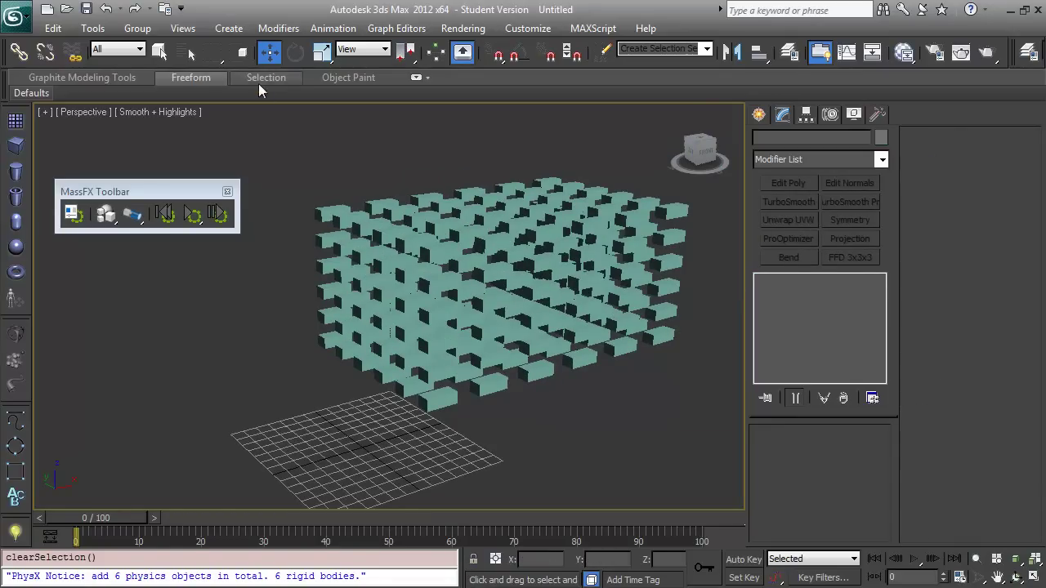
- Select all boxes and paste into the cleared MAXScript listener a loop randomising X/Y positions by -10 to 10 and X/Y rotations by 0 to 360
left_click_drag(299, 147, 710, 448)
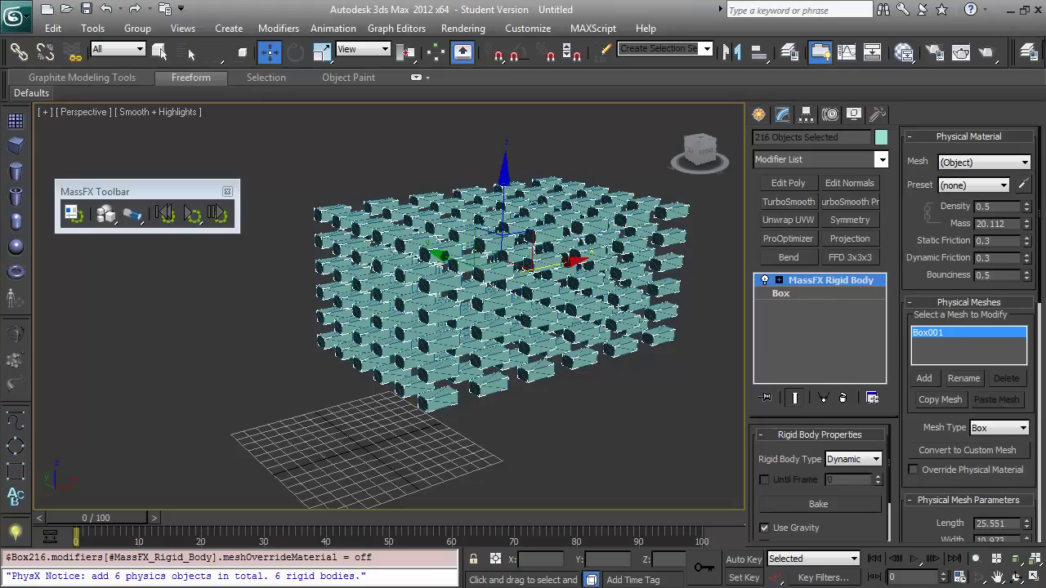
left_click(425, 556)
key("ctrl+a")
key("Delete")
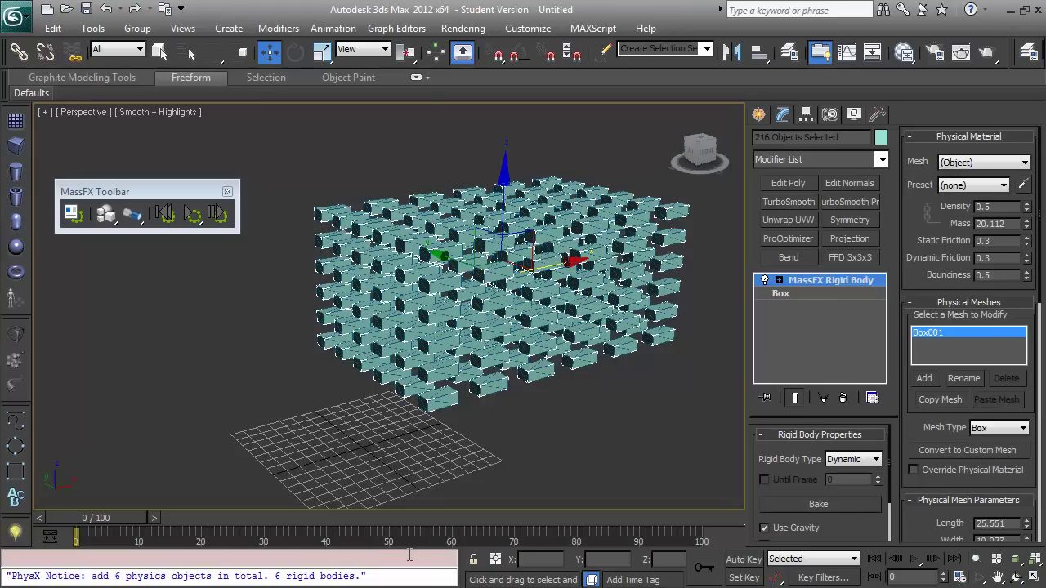
key("ctrl+v")
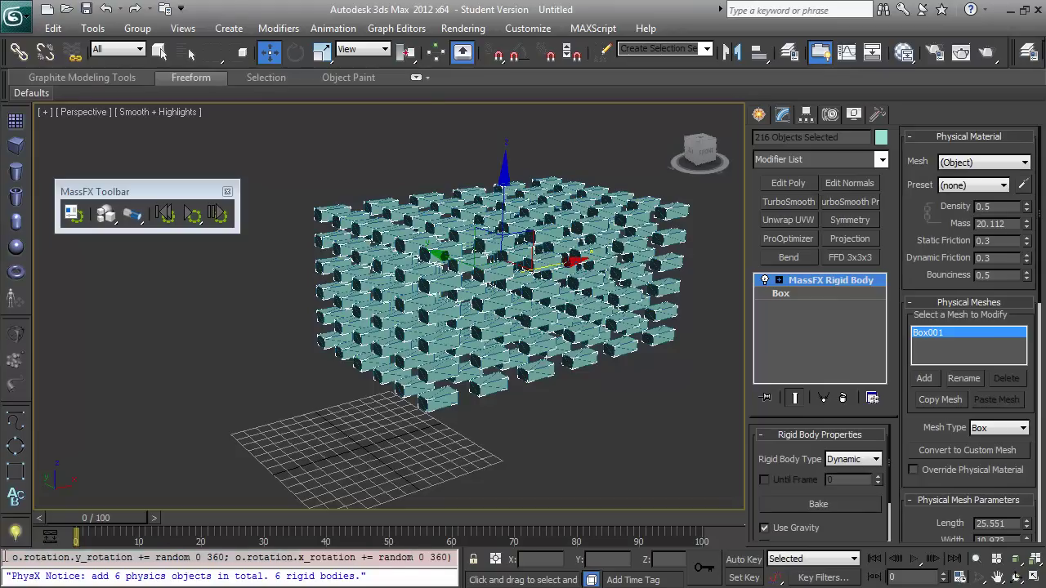
- Read through the pasted script from start to end, checking its random position and rotation expressions
left_click(9, 558)
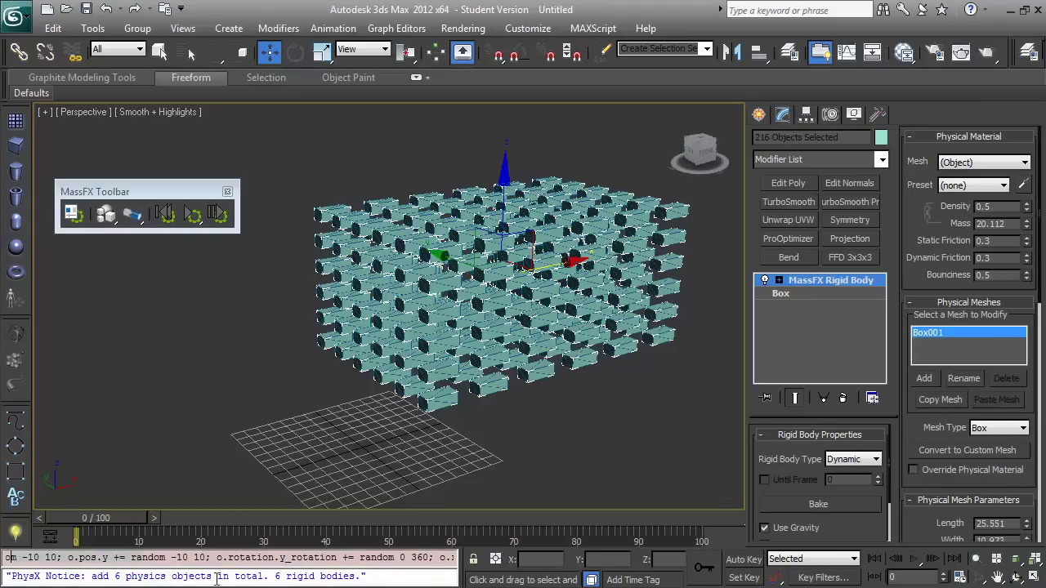
key("Left")
key("Left")
key("Left")
key("Left")
key("Left")
key("Left")
key("Left")
key("Left")
key("Left")
key("Left")
key("Left")
key("Left")
key("Left")
key("Left")
key("Left")
key("Left")
key("Left")
key("Left")
key("Left")
key("Left")
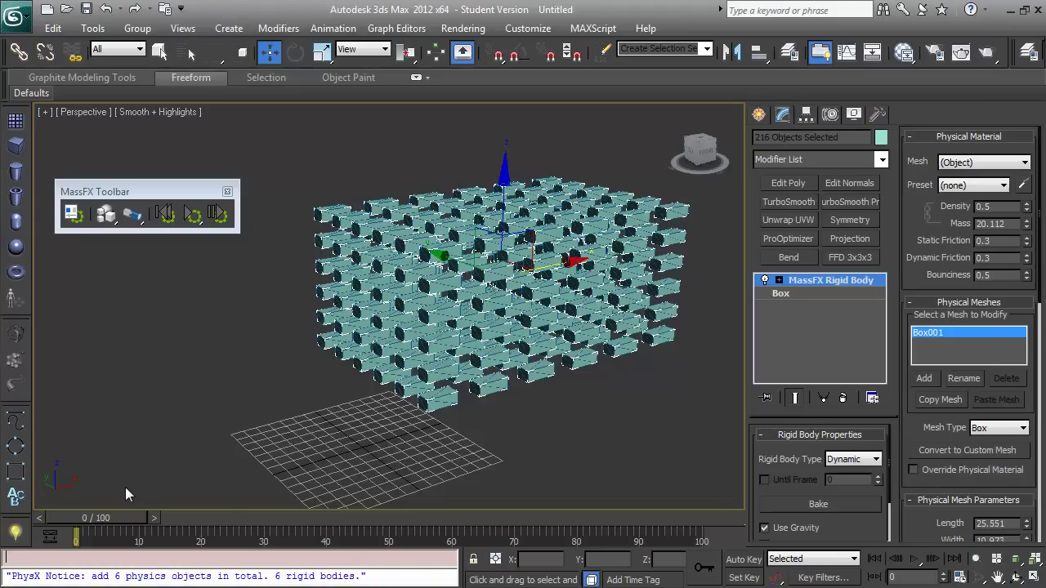
key("Right")
key("Right")
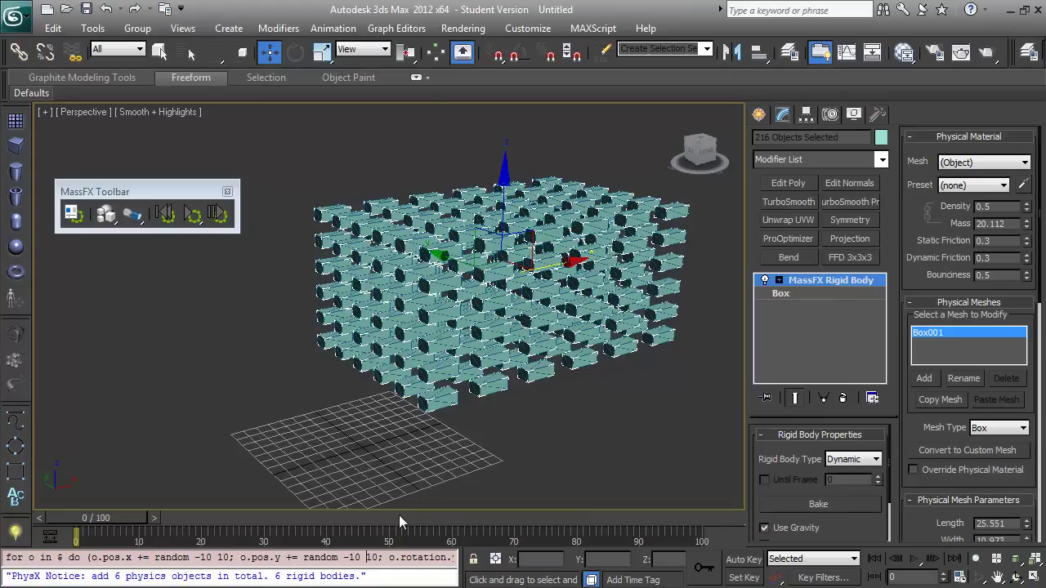
type("rotation.y_rotat")
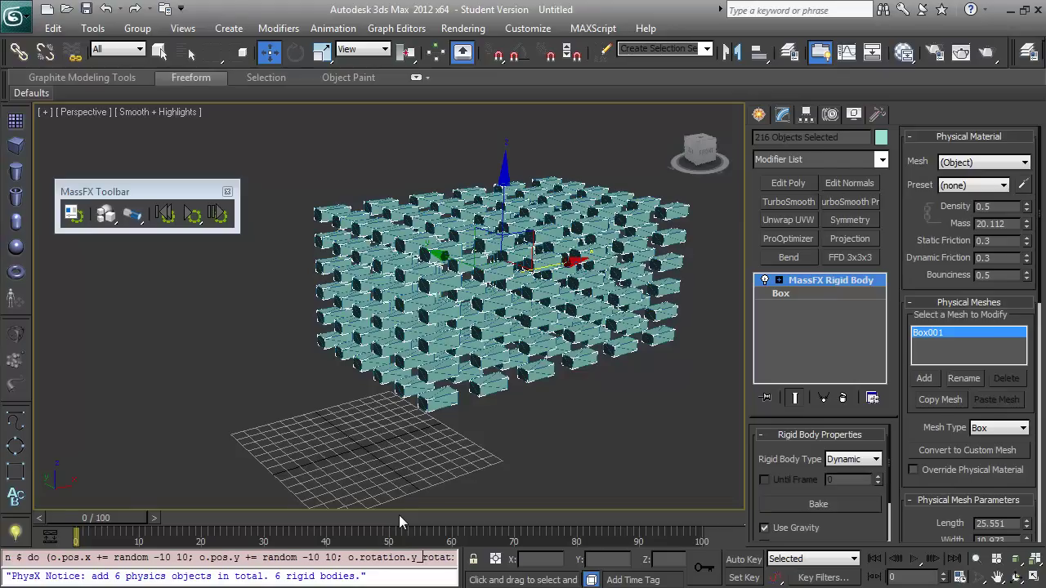
key("Right")
key("Right")
key("Right")
key("Right")
key("Right")
key("Right")
key("Right")
key("Right")
key("Right")
key("Right")
key("Right")
key("Right")
key("Right")
key("Right")
key("Right")
key("Right")
key("Right")
key("Right")
key("Right")
key("Right")
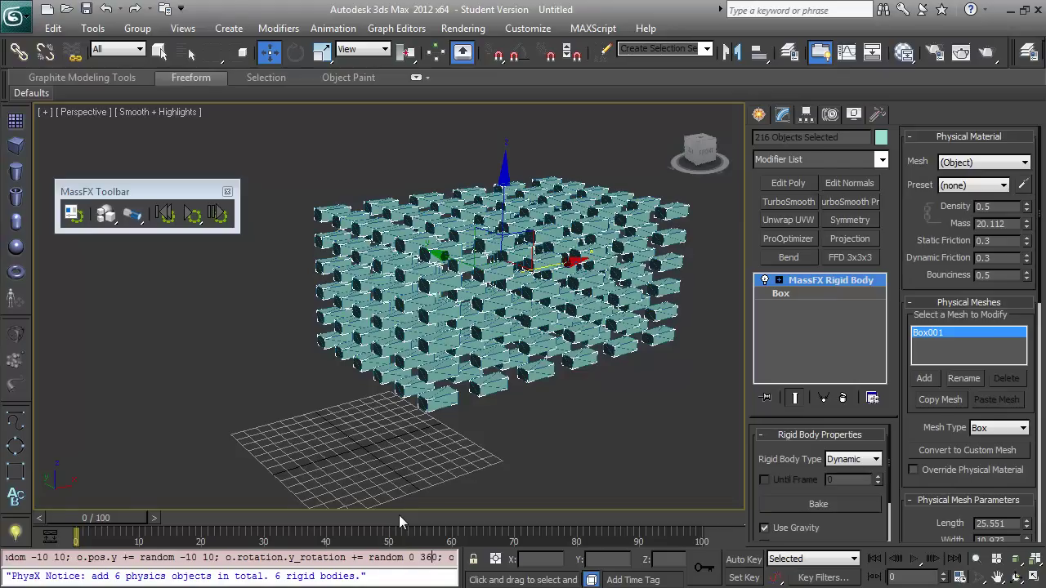
type("; o.rotation.x_rotation += random 0 360")
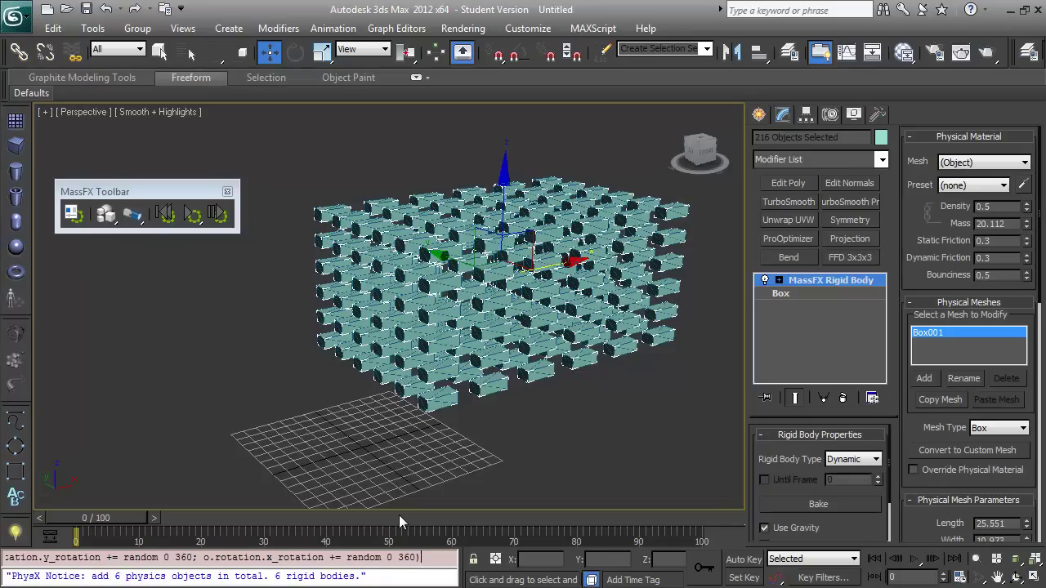
- Execute the randomising script on the selected boxes and examine their scattered arrangement from several sides
key("Return")
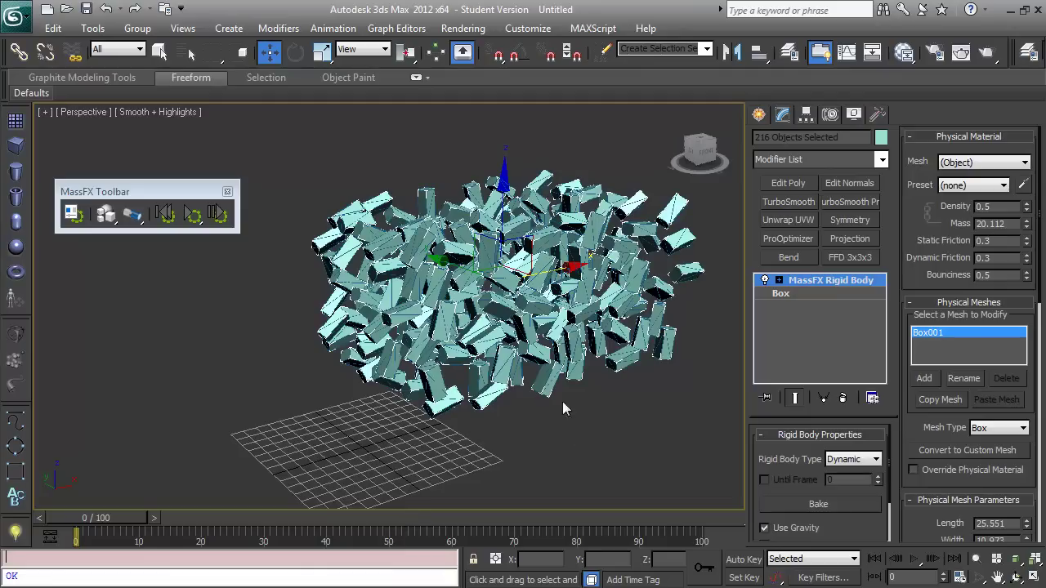
key("alt")
key("alt")
middle_click_drag(358, 441, 423, 441, "alt")
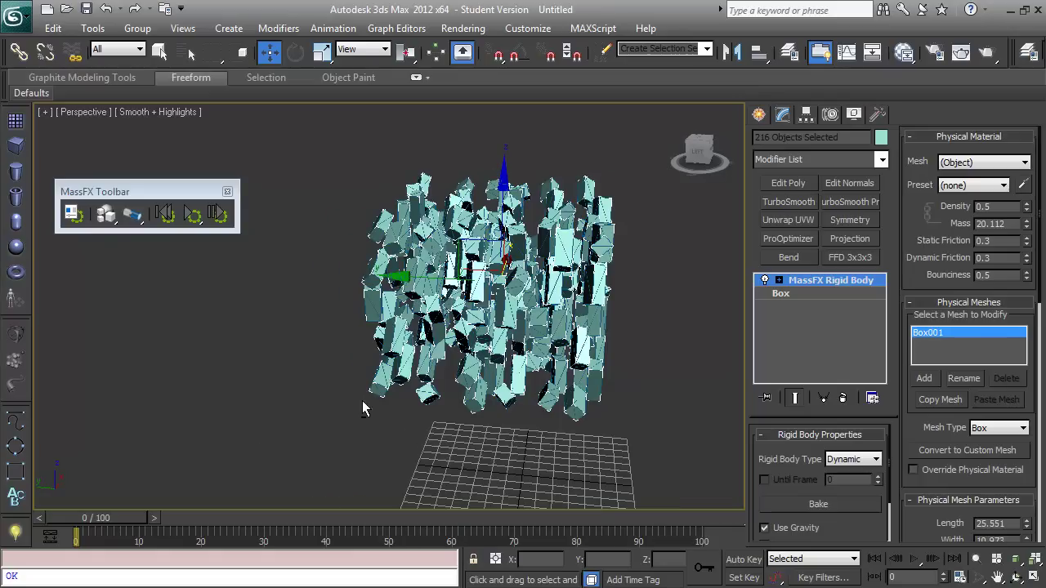
middle_click_drag(362, 401, 297, 368, "alt")
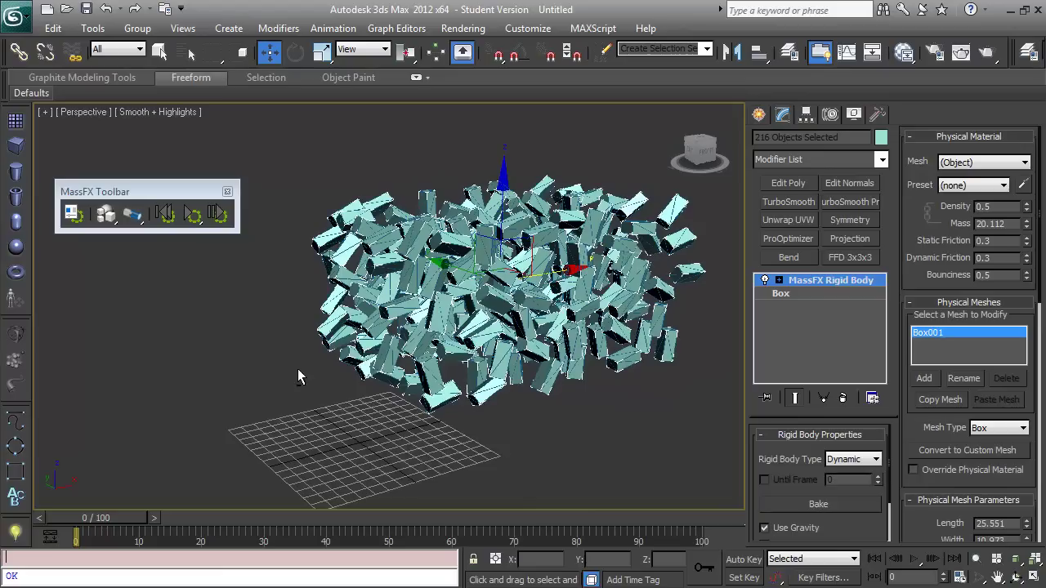
- Run the simulation until the boxes fall into a pile, stop it, and examine the pile up close
left_click(195, 223)
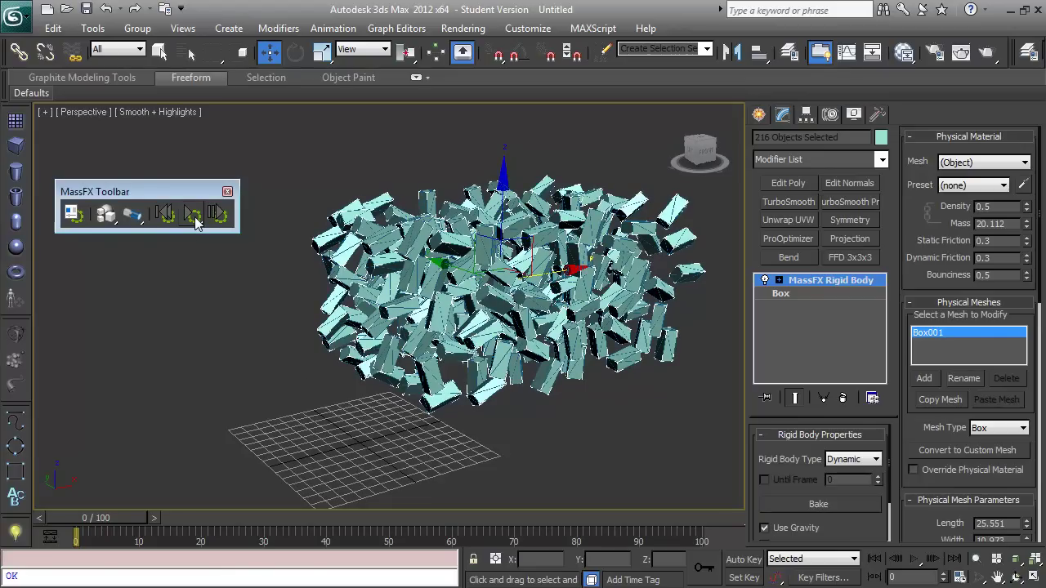
left_click(196, 222)
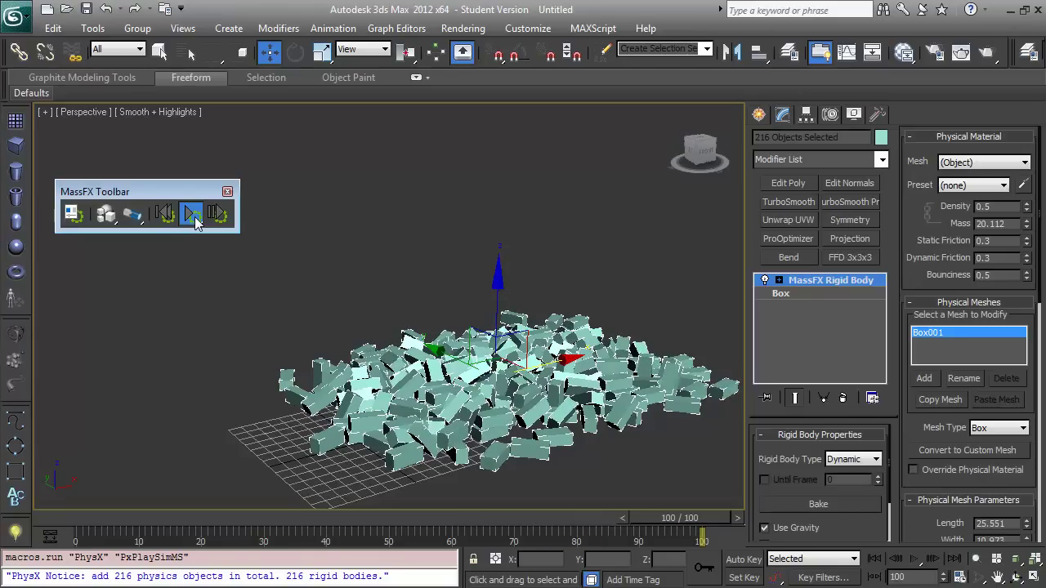
left_click(196, 222)
middle_click_drag(592, 335, 471, 314, "alt")
scroll(467, 326, "up", 3)
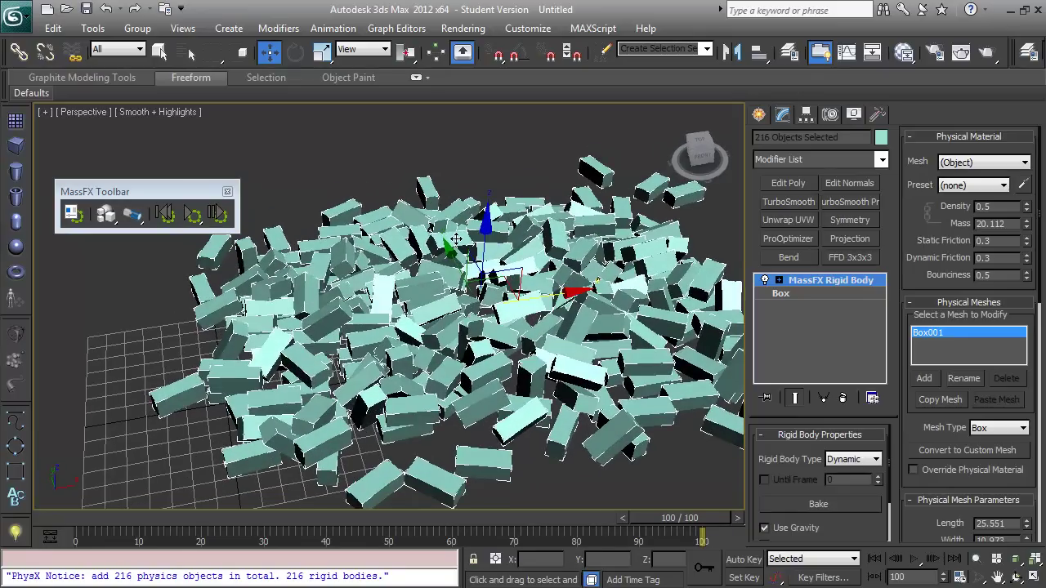
- Deselect the boxes and reset the simulation to frame 0, with the whole scattered block in view
left_click(530, 186)
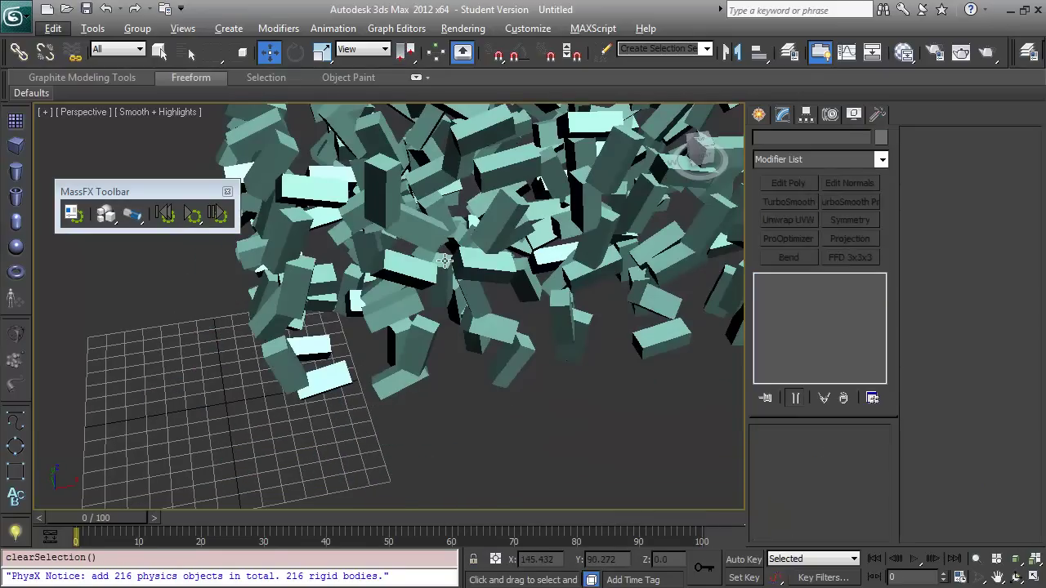
scroll(363, 260, "down", 5)
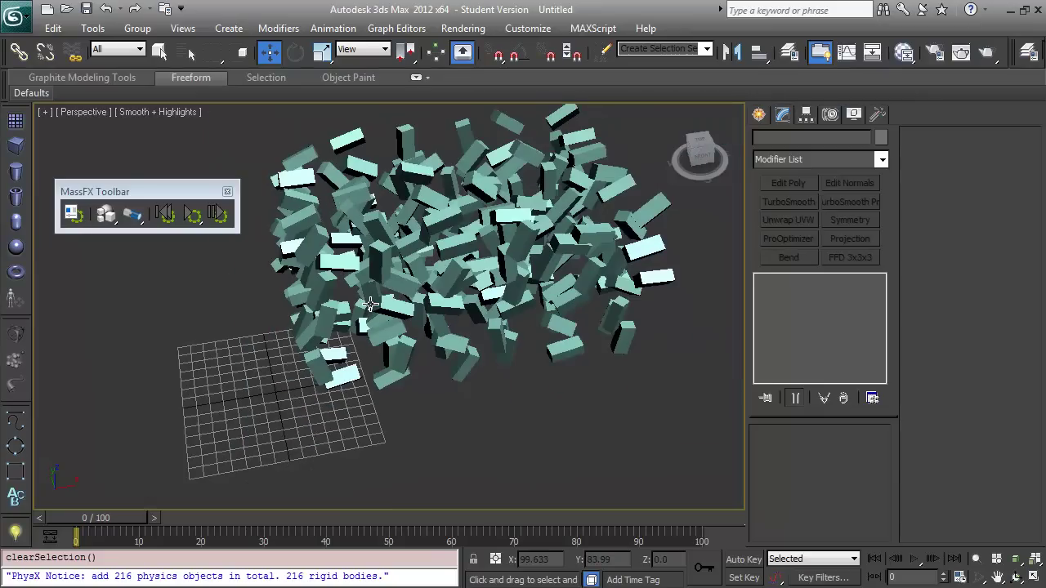
middle_click_drag(411, 239, 423, 228, "alt")
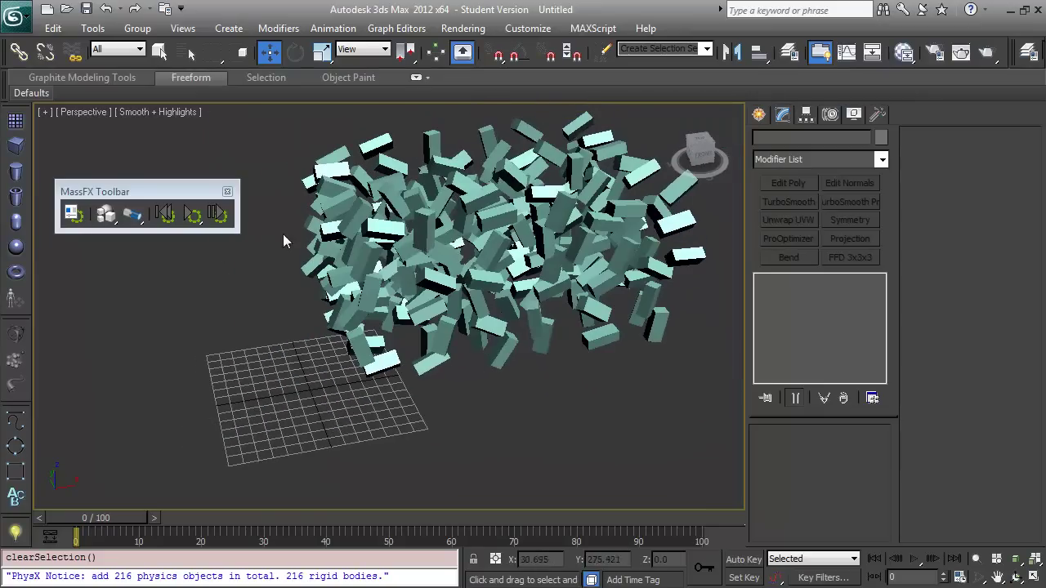
- Run the MassFX simulation again until the scattered boxes settle into a pile at frame 100, and stop it
left_click(194, 215)
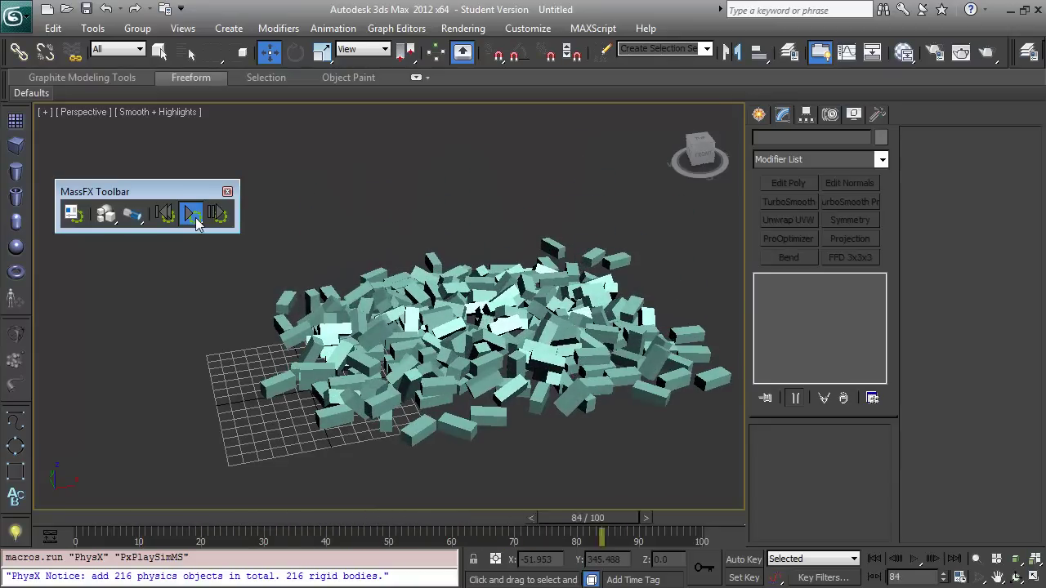
left_click(193, 216)
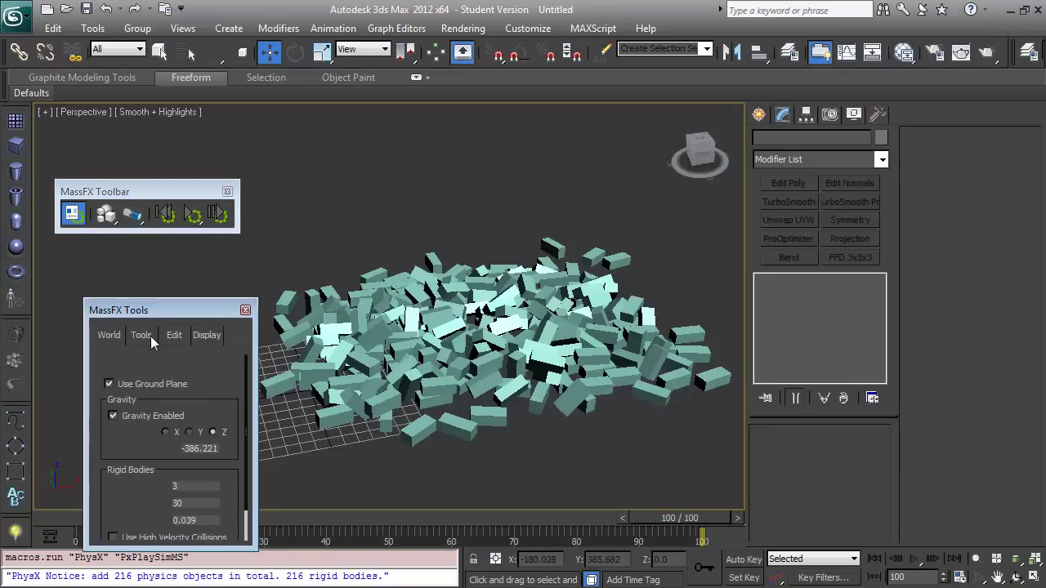
- Review the baking options in the MassFX simulation tools, use Capture Selected under Capture Transforms, and close the MassFX Tools window
left_click(151, 336)
left_click_drag(158, 313, 151, 210)
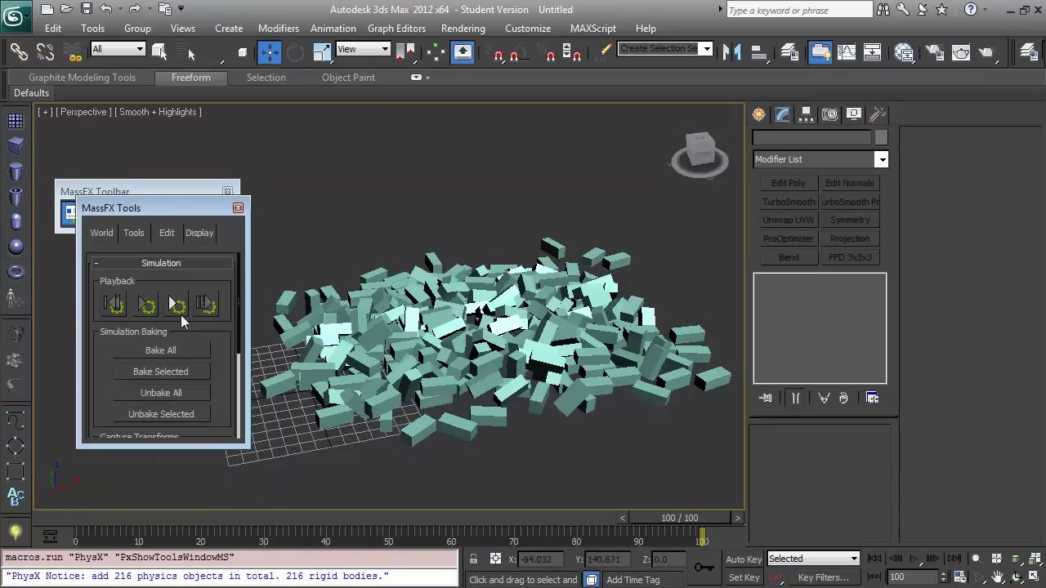
left_click_drag(220, 384, 219, 338)
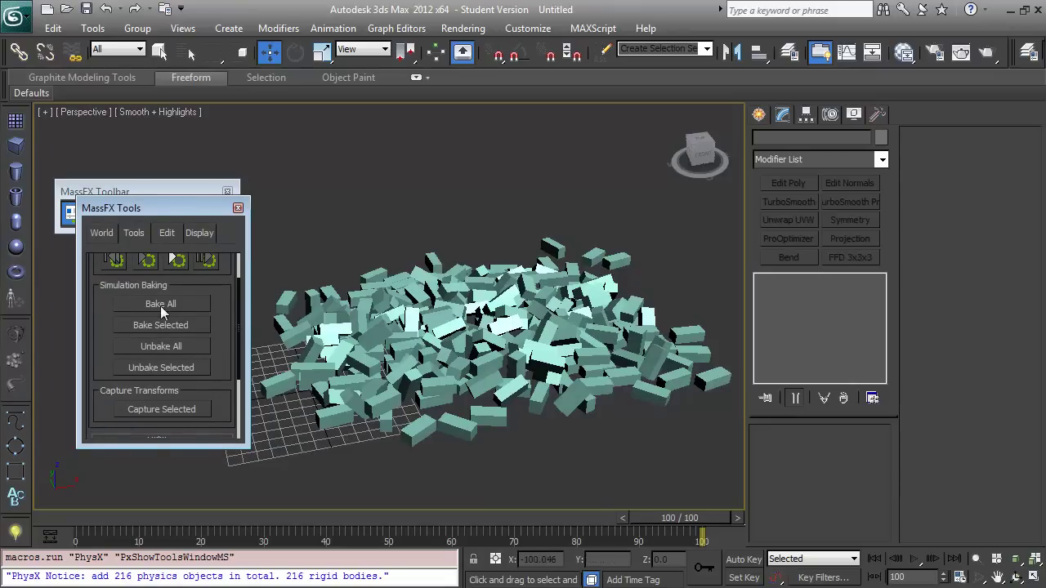
left_click_drag(222, 335, 217, 309)
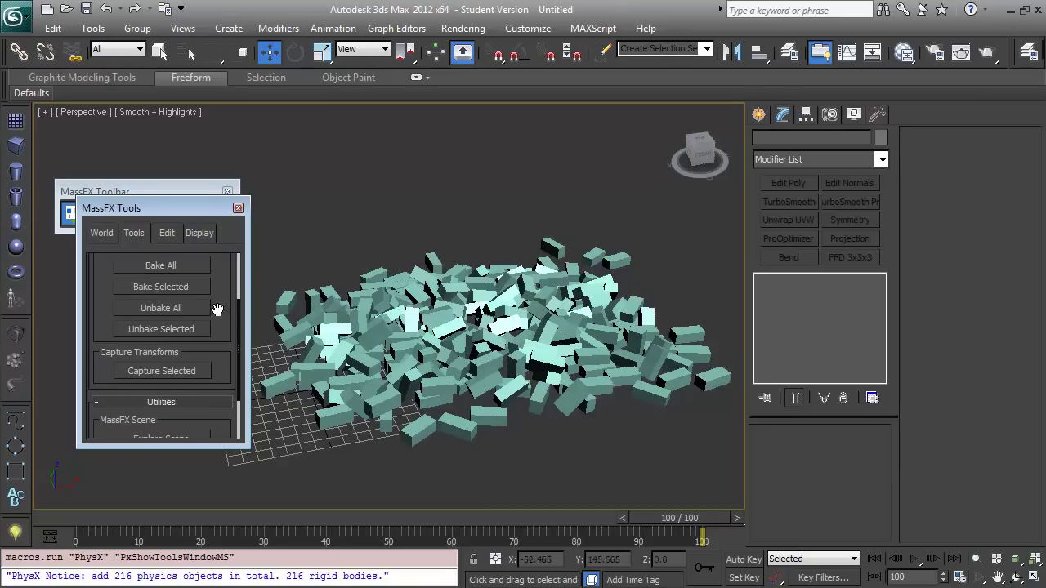
left_click(166, 370)
left_click(238, 207)
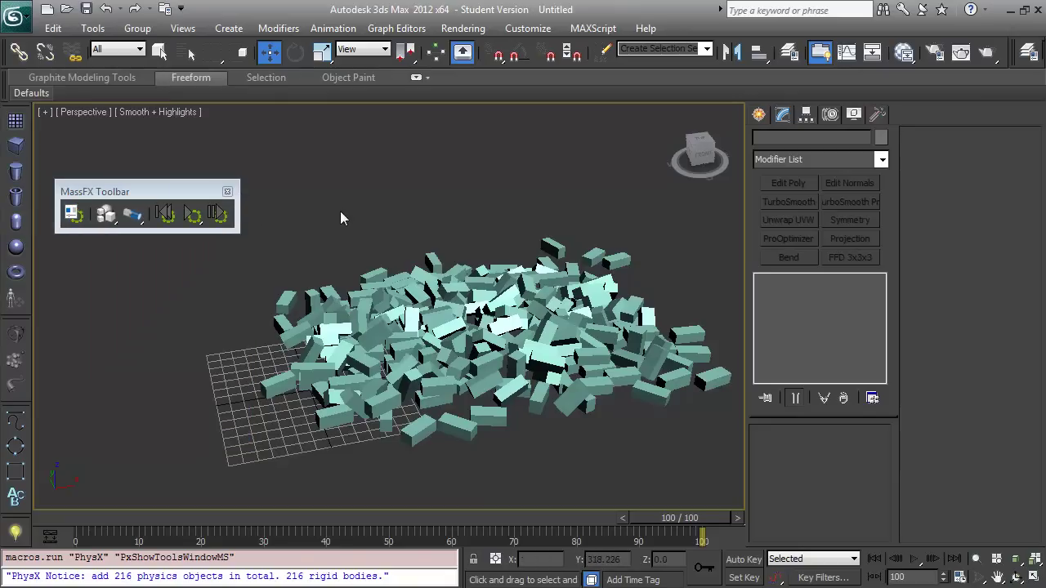
- Examine the settled pile of boxes up close, from above and from a lower angle
scroll(398, 386, "up", 5)
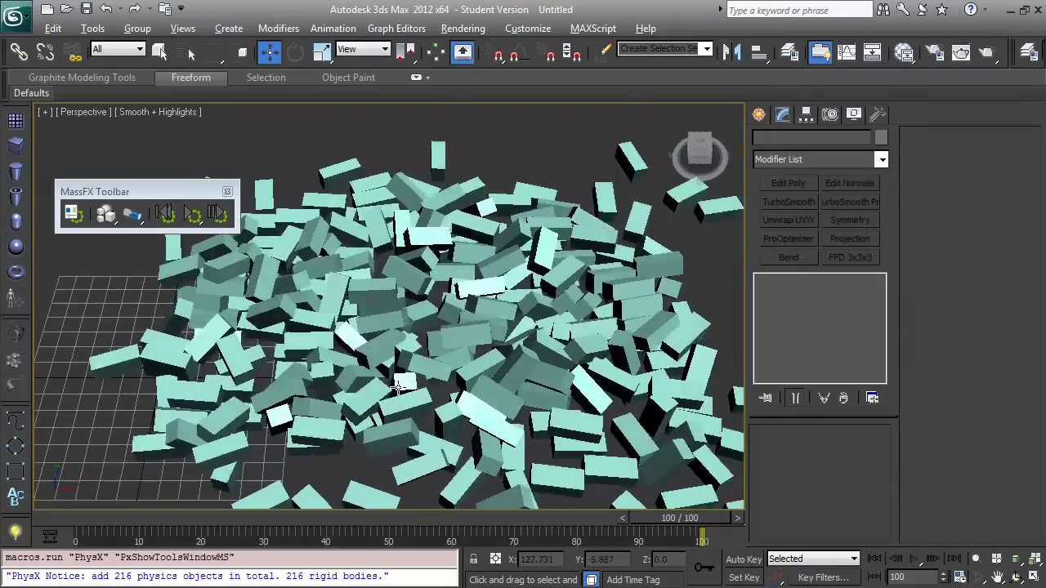
scroll(400, 383, "up", 3)
middle_click_drag(398, 380, 367, 316, "alt")
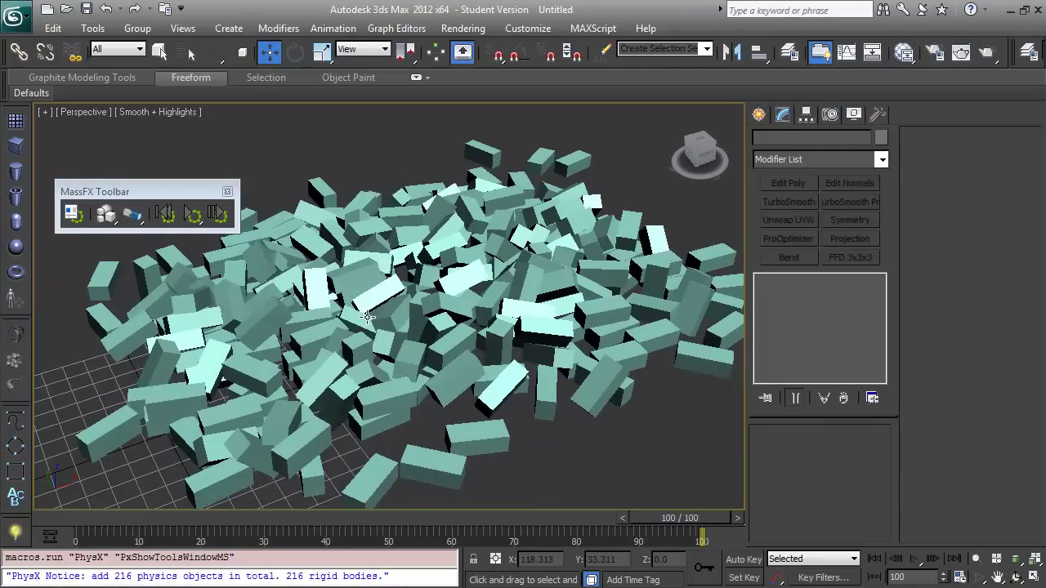